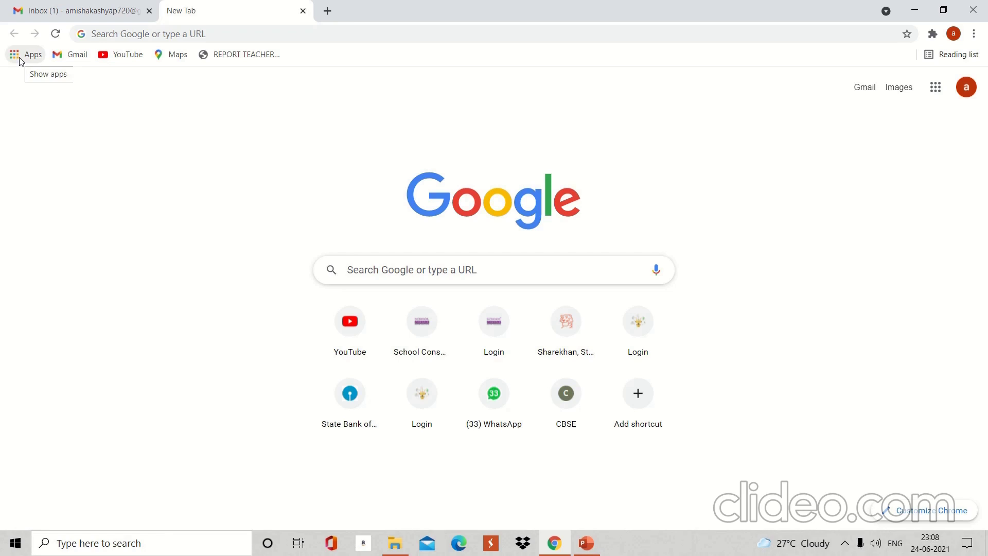
# - Open Google Drive from the Google apps and create a new blank Google Form in My Drive
pyautogui.click(935, 97)
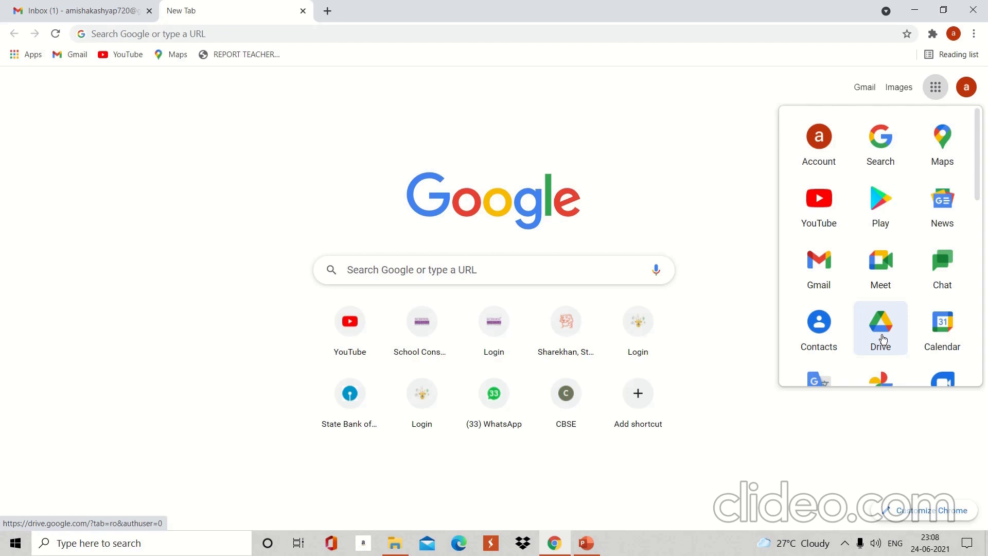
pyautogui.click(882, 339)
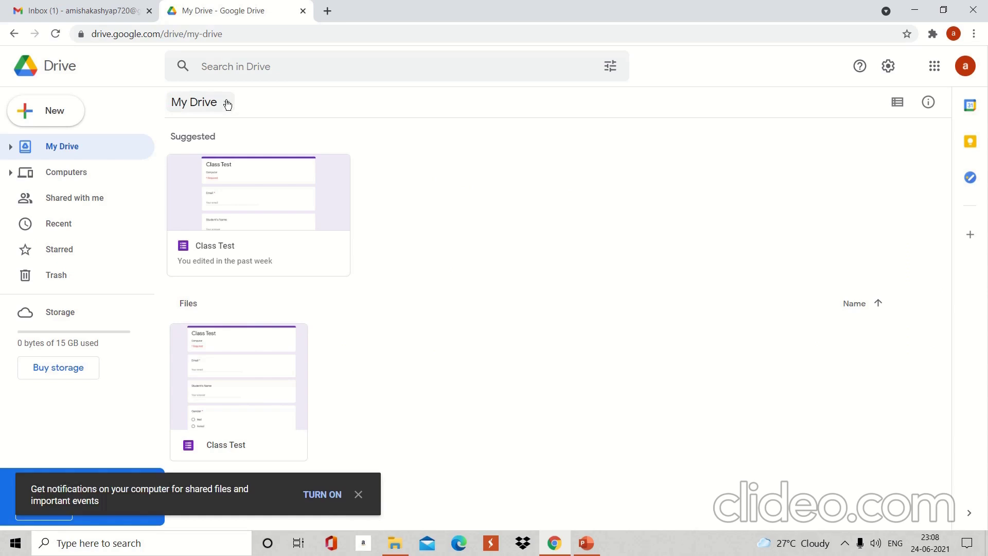
pyautogui.click(359, 494)
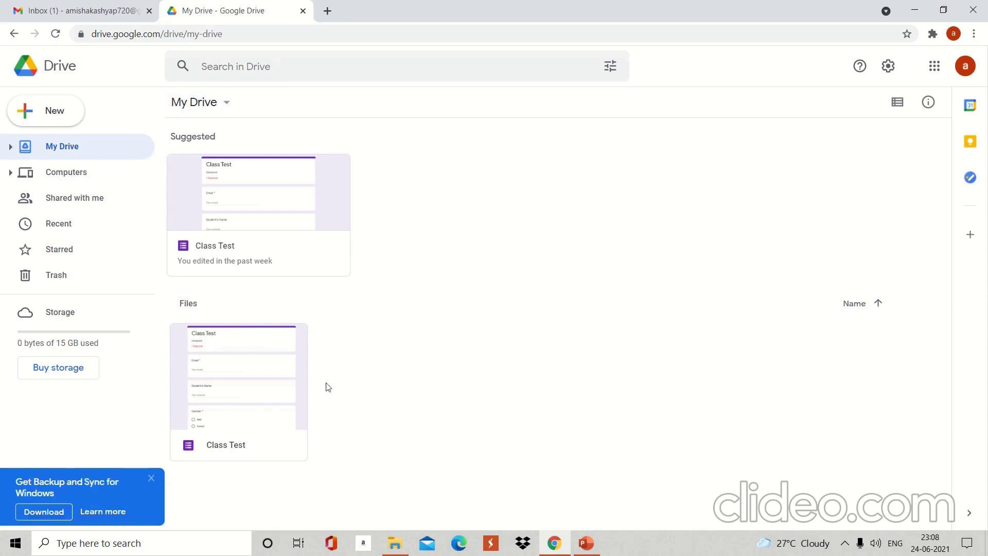
pyautogui.click(228, 104)
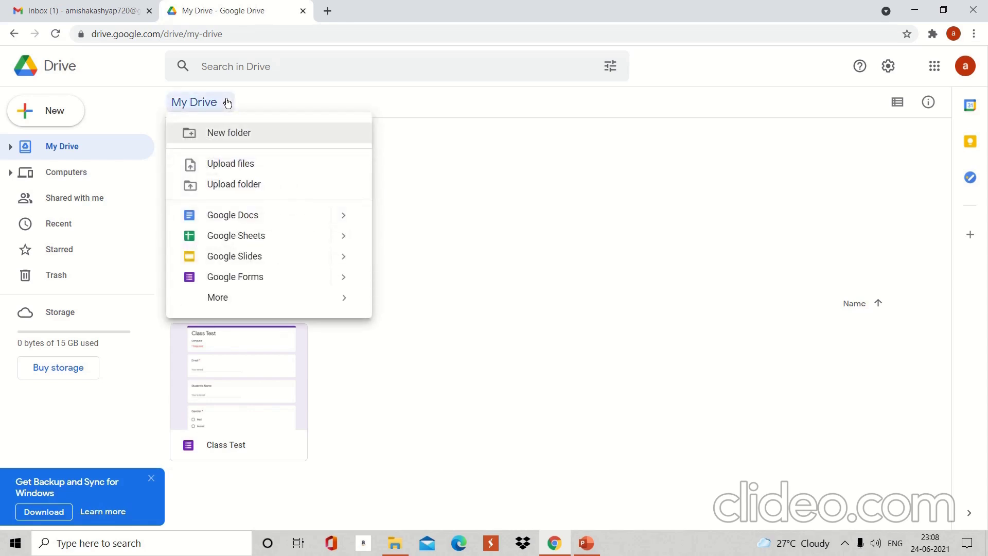
pyautogui.click(241, 278)
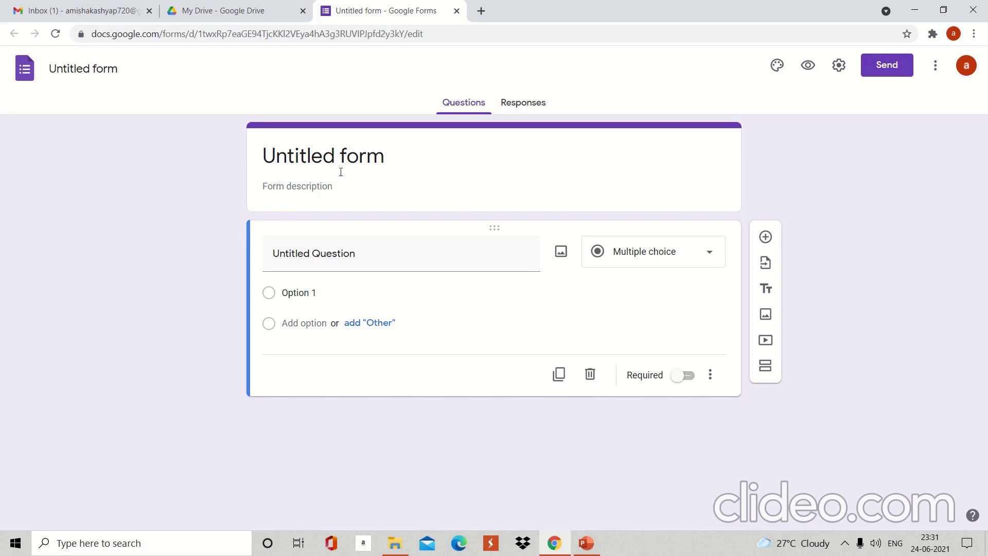
# - Title the form "Class Test" and rename the form file to "Class Test" as well
pyautogui.click(384, 160)
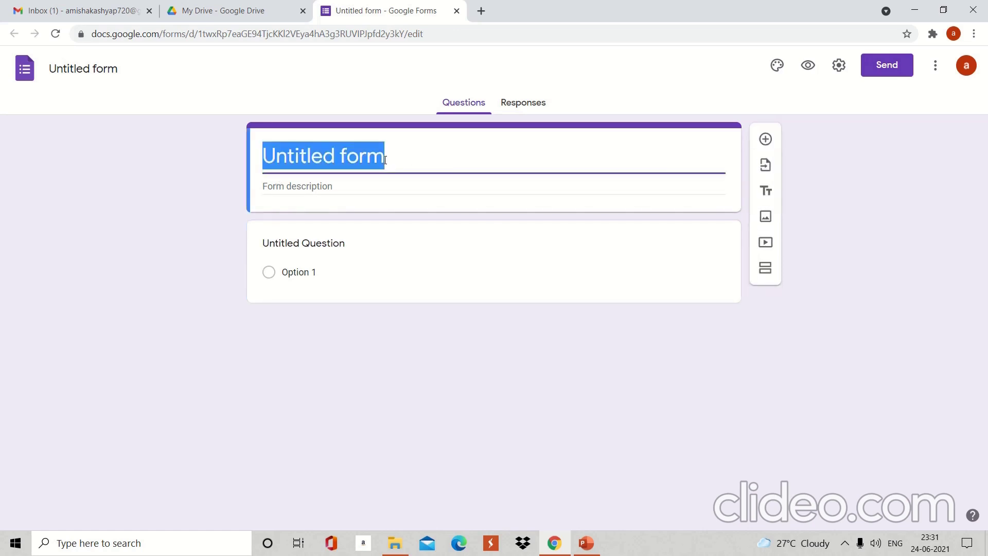
pyautogui.press('BackSpace')
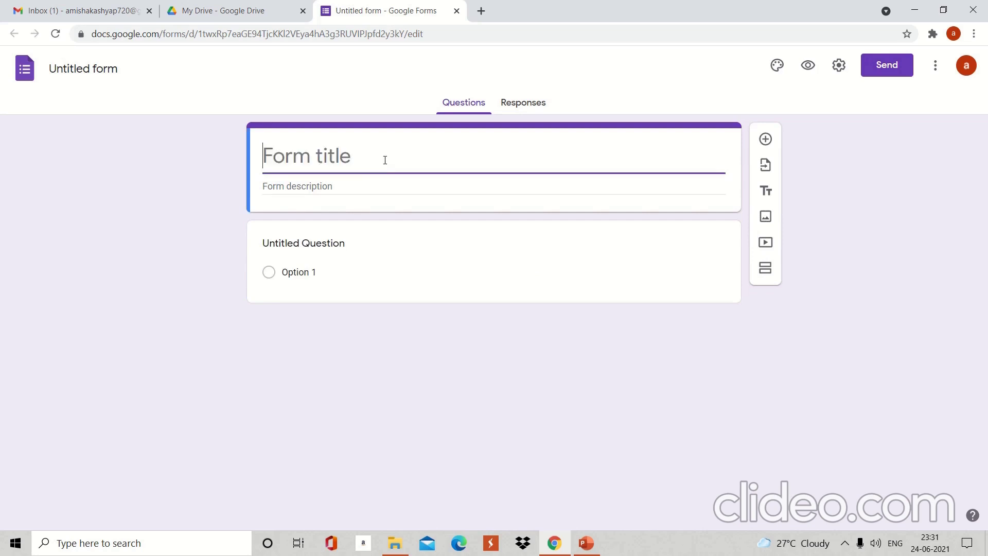
pyautogui.write('Cla')
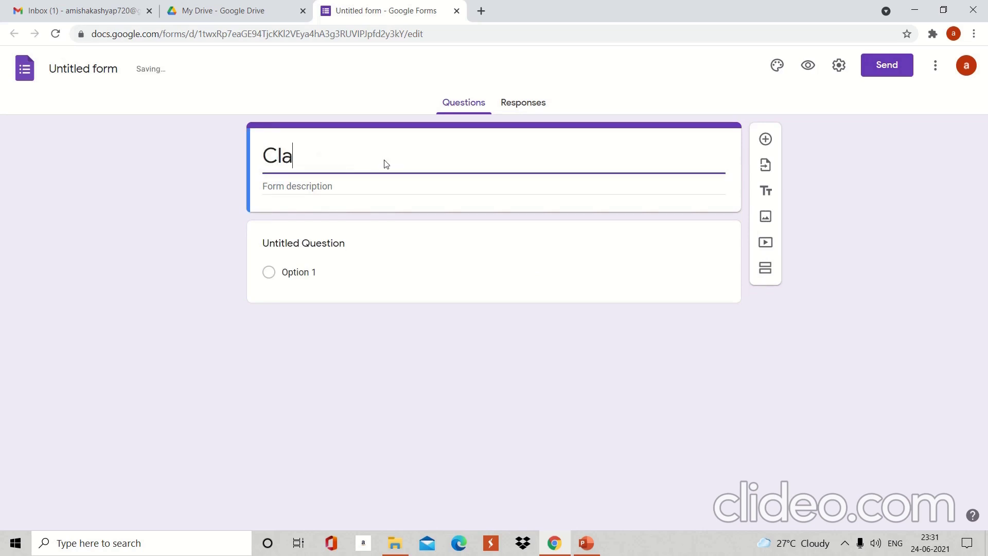
pyautogui.write('ss Test')
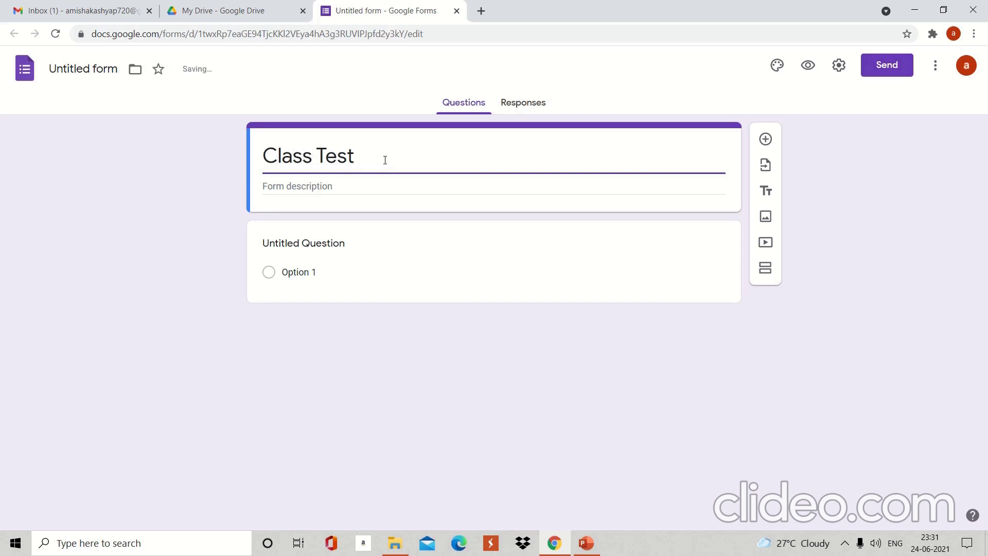
pyautogui.click(119, 71)
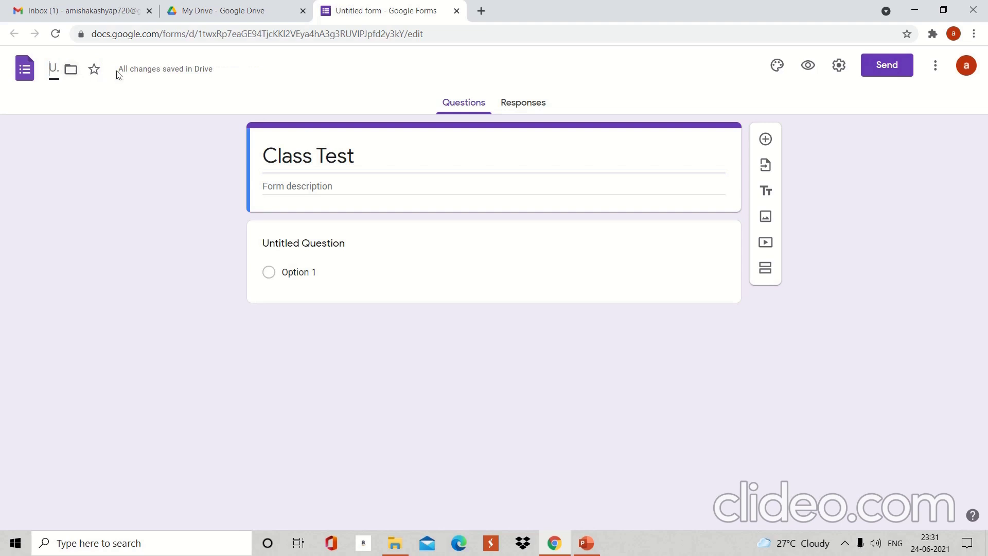
pyautogui.write('Class')
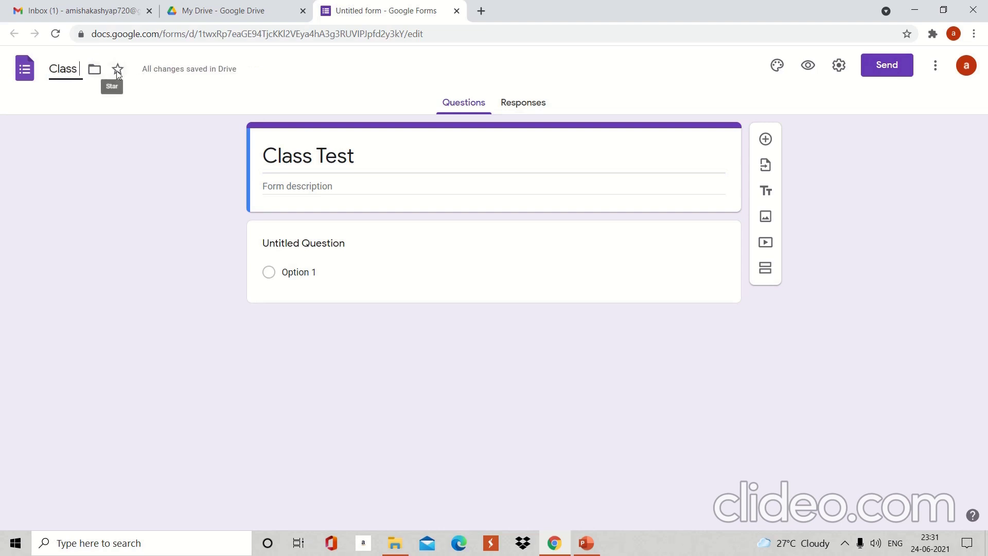
pyautogui.write(' Test')
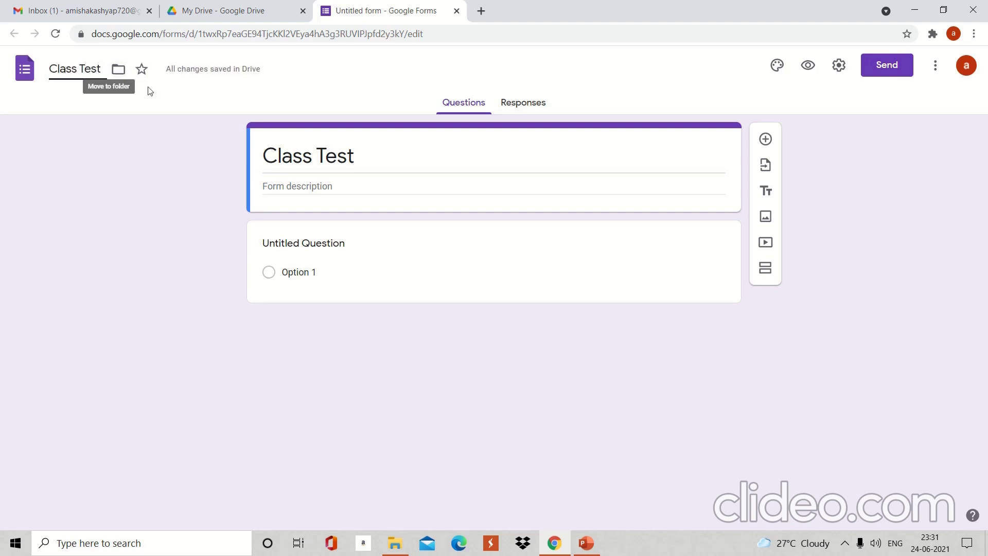
# - Enter "Computer" as the form description
pyautogui.click(287, 186)
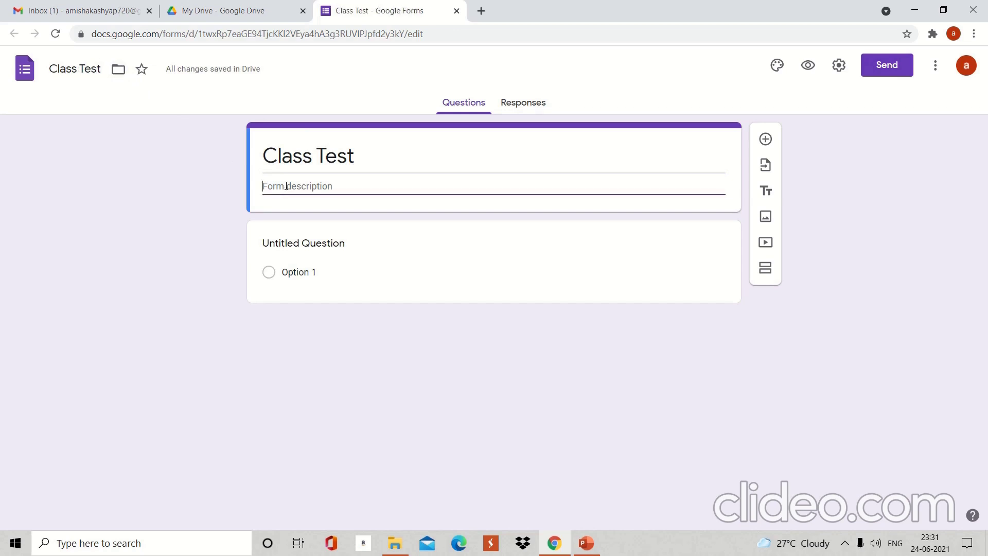
pyautogui.write('C')
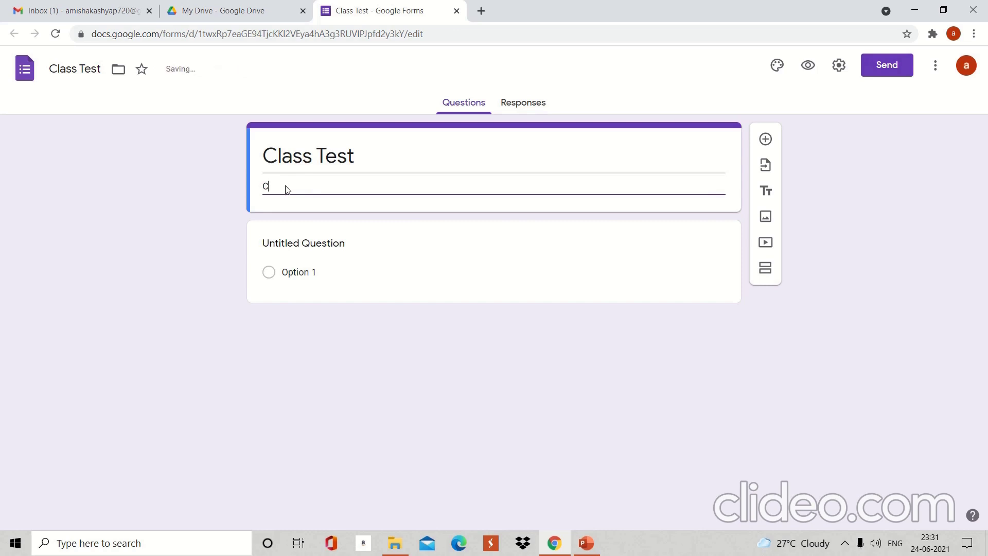
pyautogui.write('omputer')
# - Turn the untitled question into a short-answer question worded "Student's Name" and make it required
pyautogui.click(313, 241)
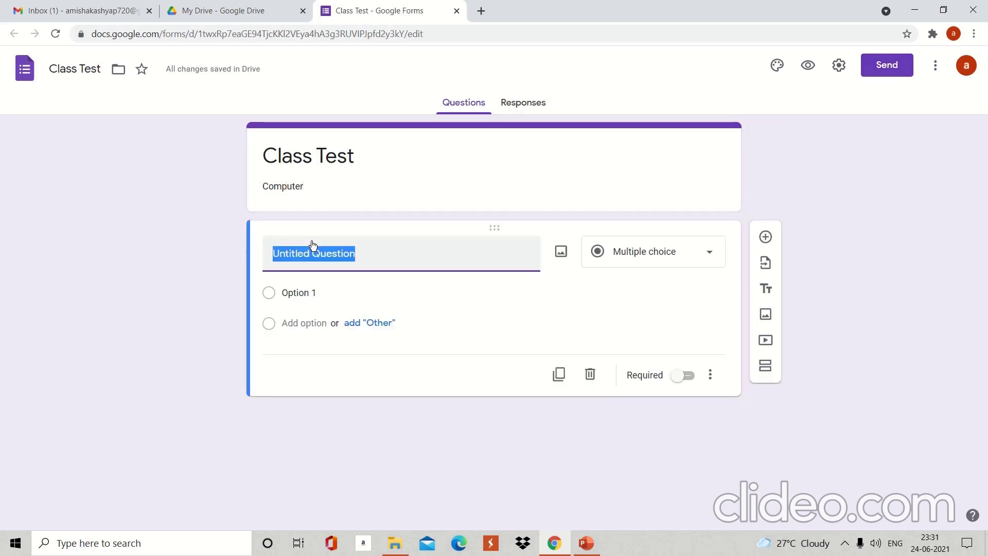
pyautogui.press('BackSpace')
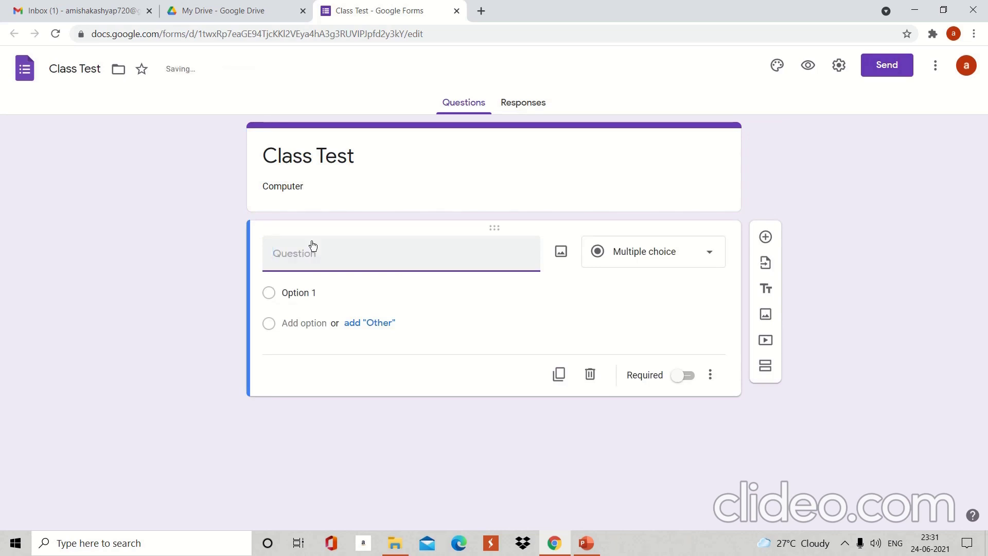
pyautogui.write('Stud')
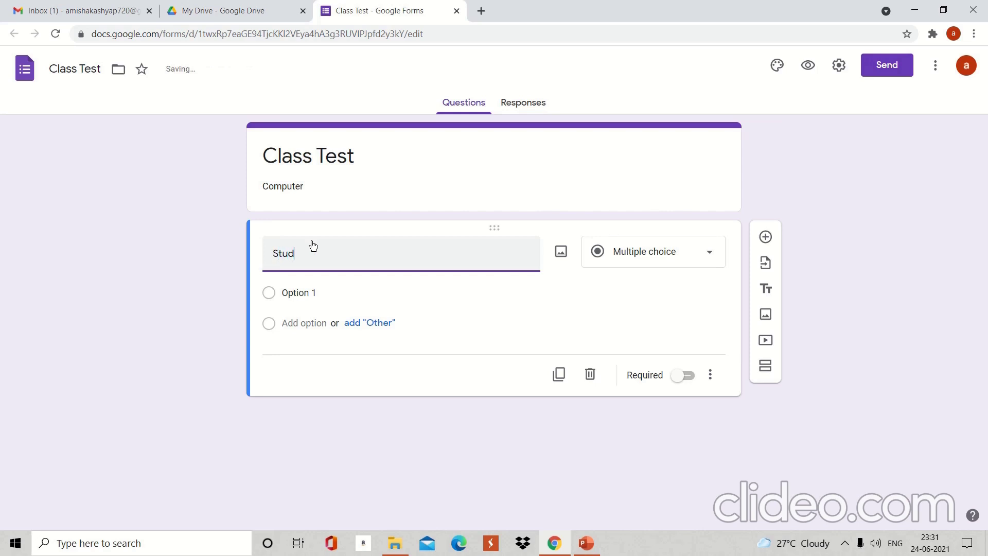
pyautogui.write("ent's M")
pyautogui.press('BackSpace')
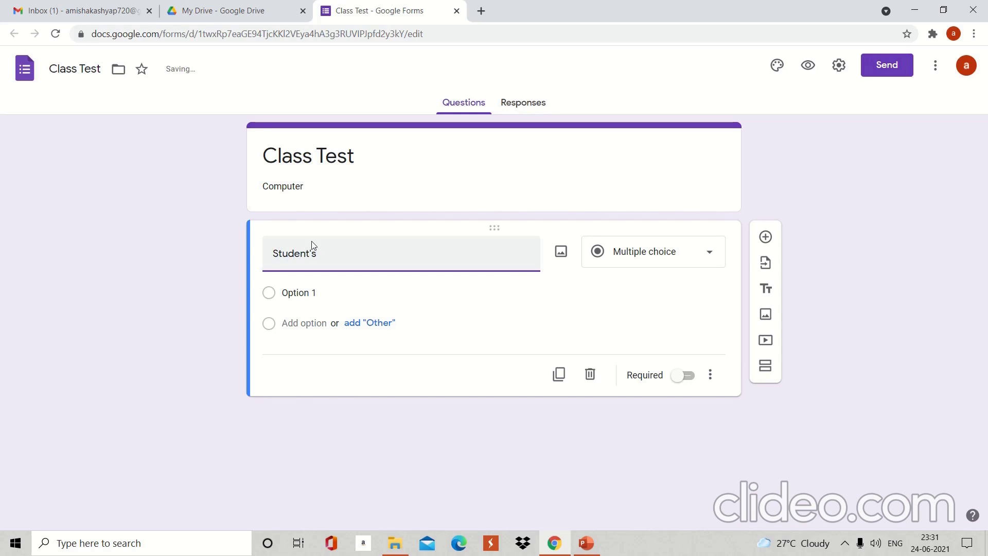
pyautogui.write('Name')
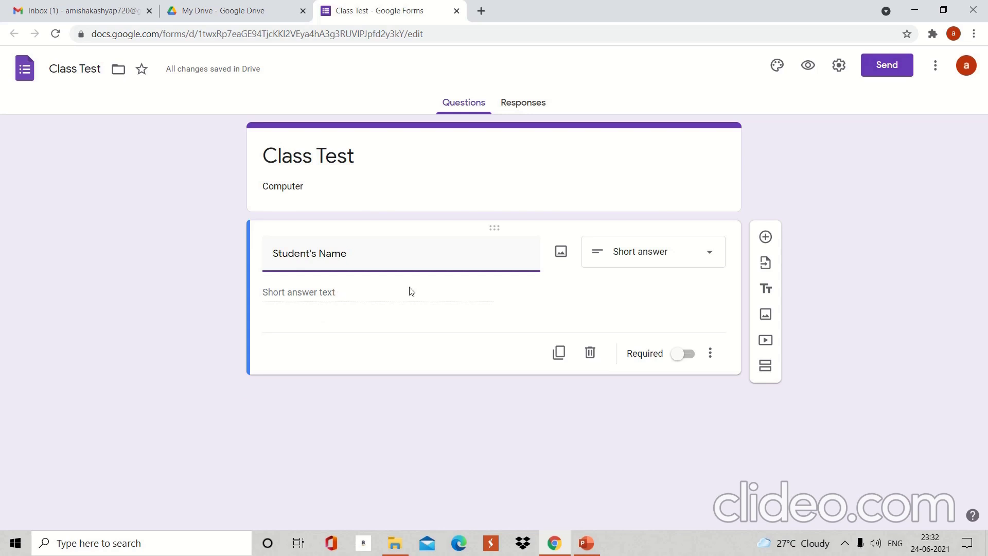
pyautogui.click(682, 354)
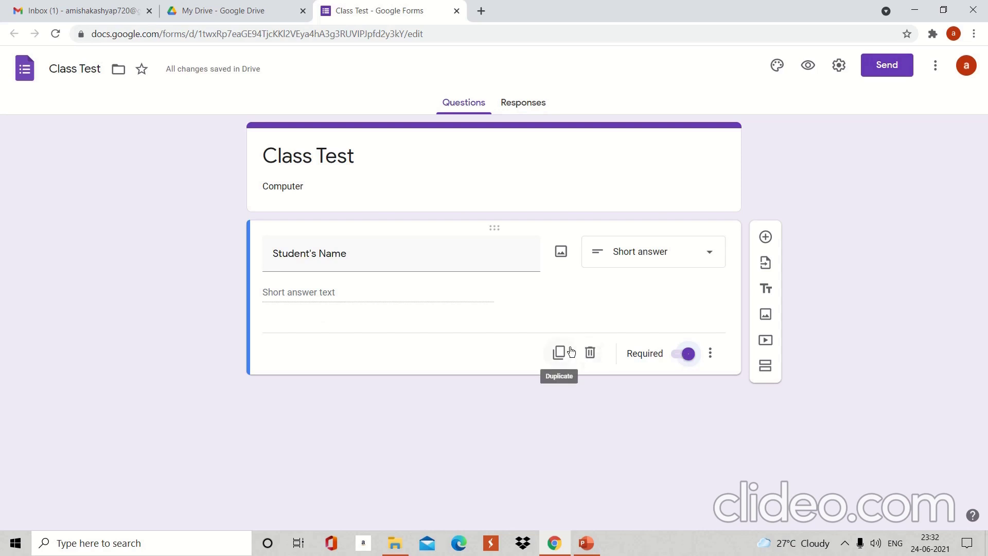
# - Add a short-answer question worded "Father's Name" below the student's name question and make it required
pyautogui.click(766, 237)
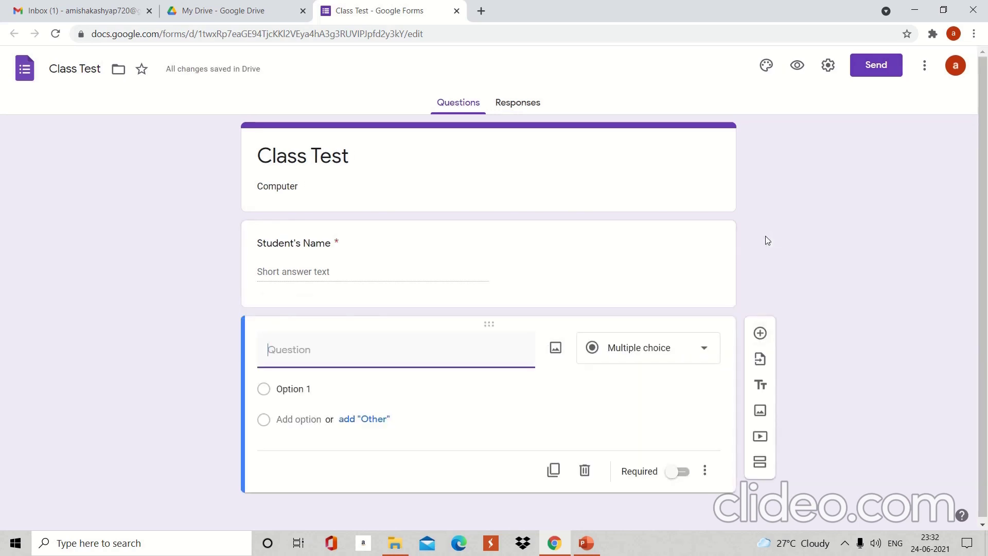
pyautogui.write('Fath')
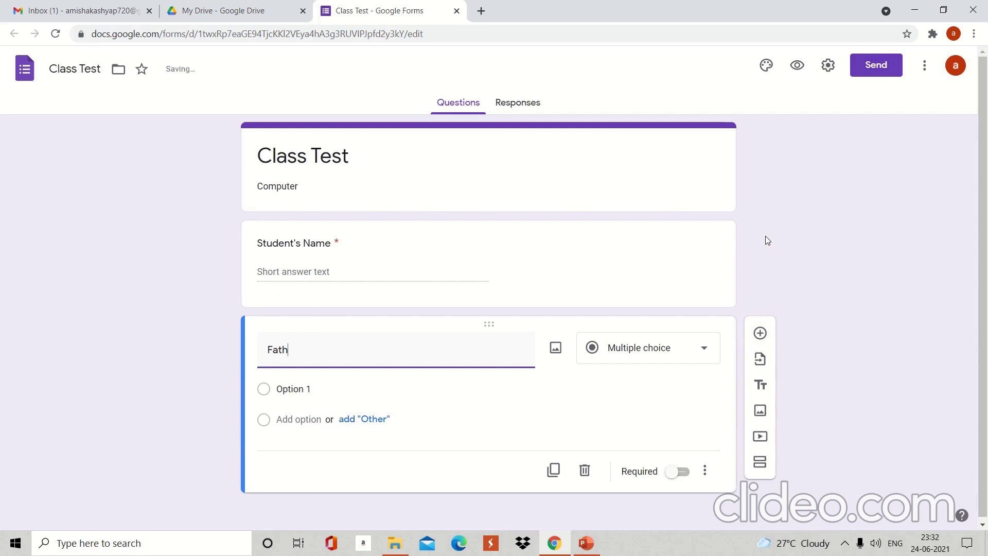
pyautogui.write("er's Name")
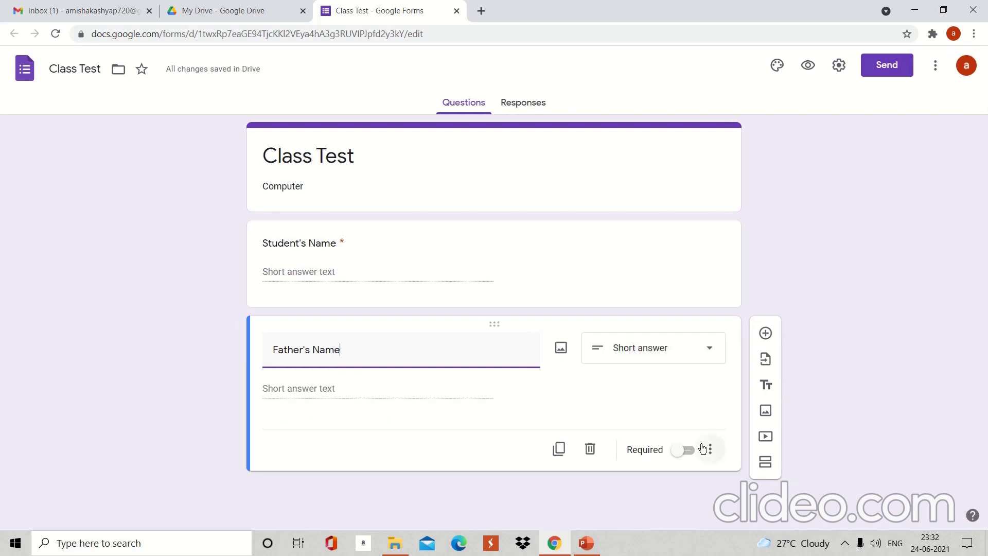
pyautogui.click(678, 456)
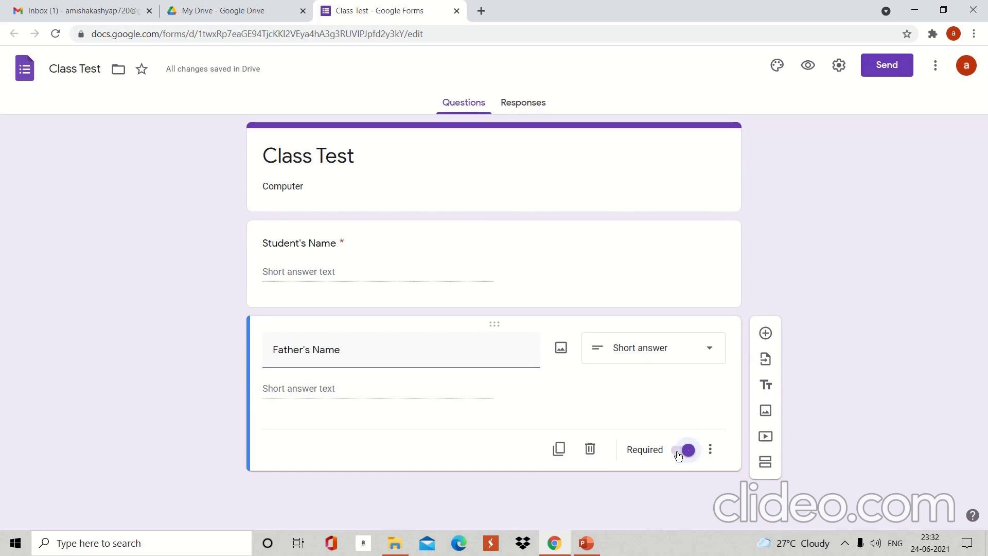
# - Add a required multiple-choice question worded "Gender" with the options M and F
pyautogui.click(765, 334)
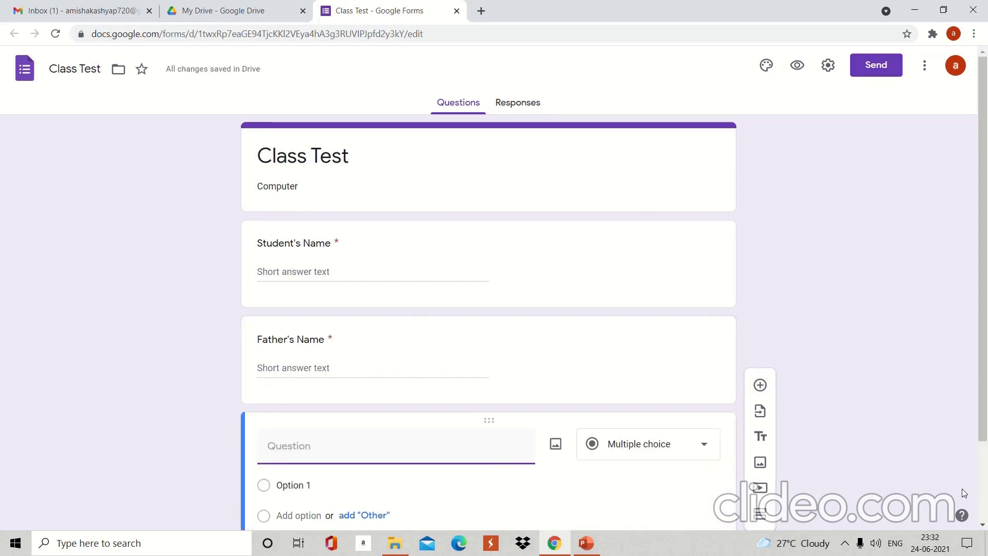
pyautogui.click(982, 526)
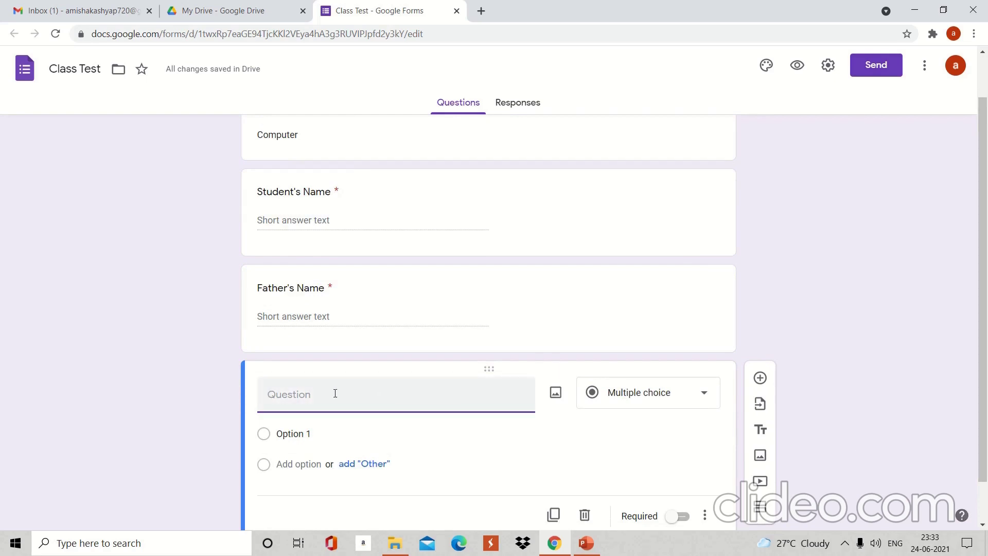
pyautogui.write('Gender')
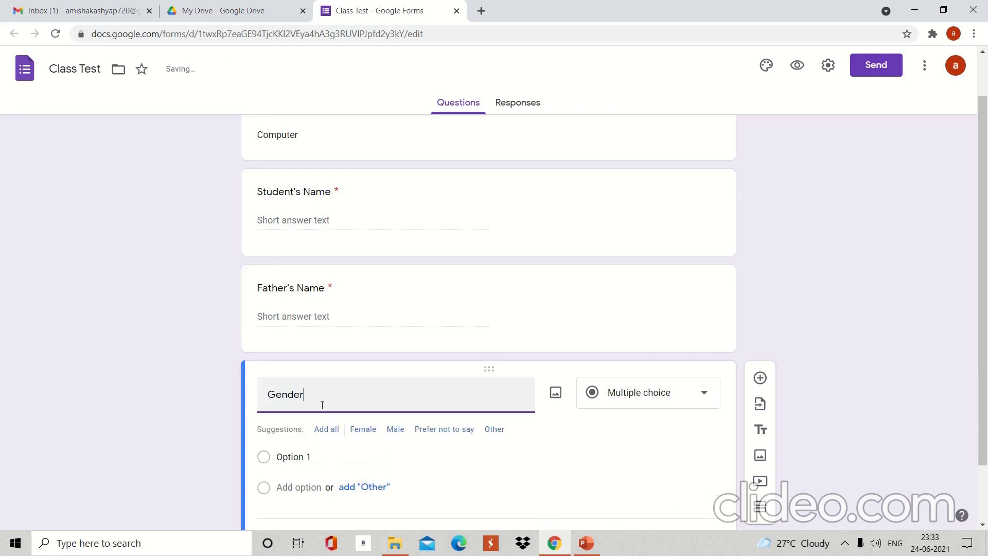
pyautogui.click(291, 456)
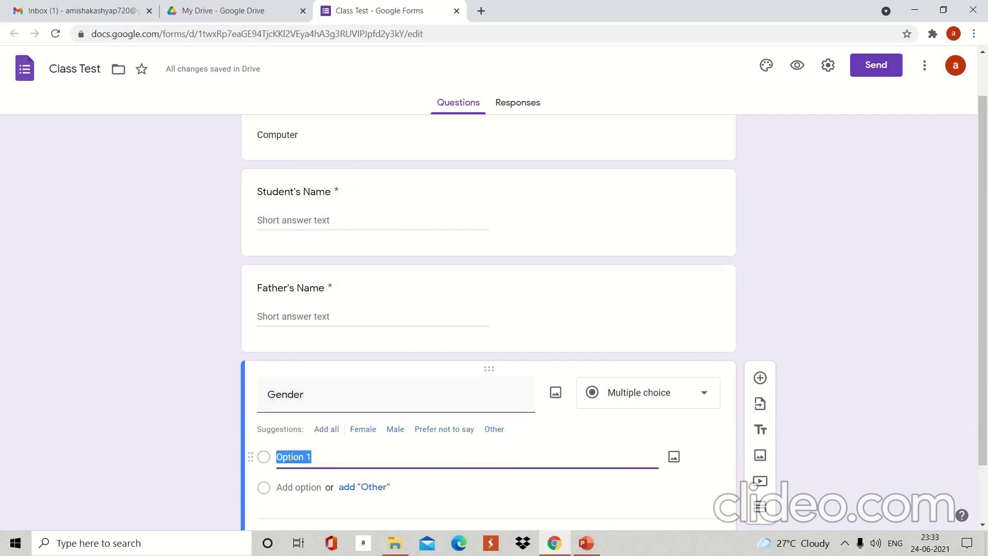
pyautogui.write('M')
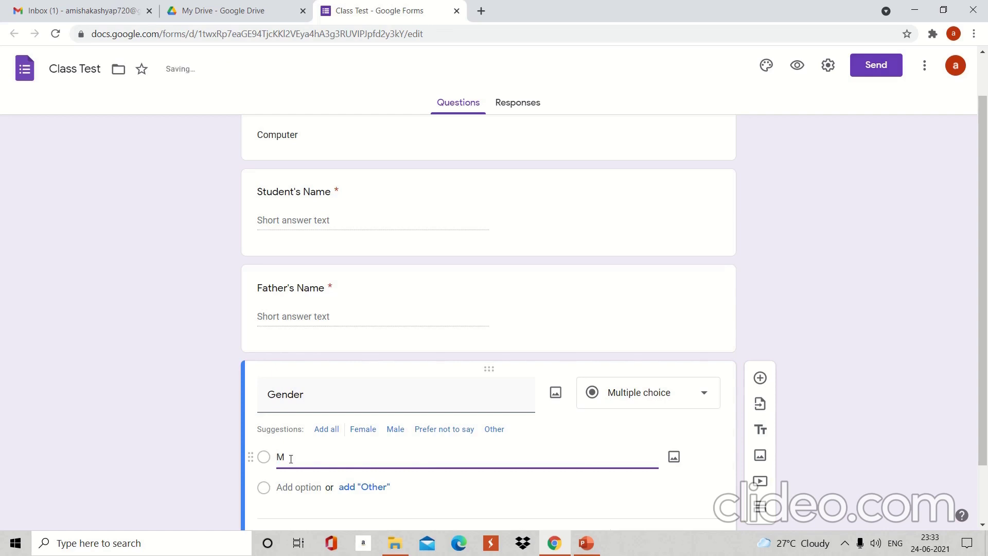
pyautogui.click(288, 485)
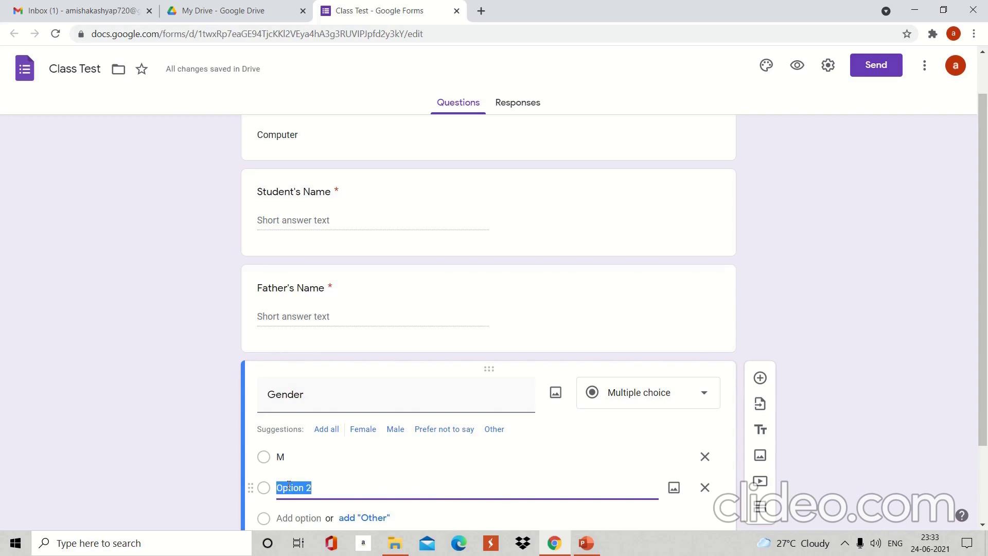
pyautogui.write('F')
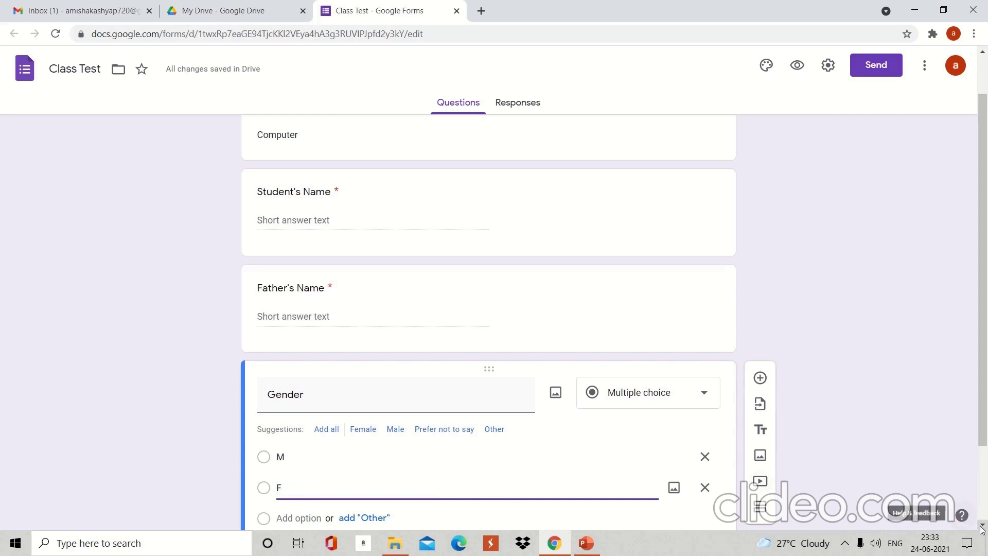
pyautogui.scroll(-2, 982, 528)
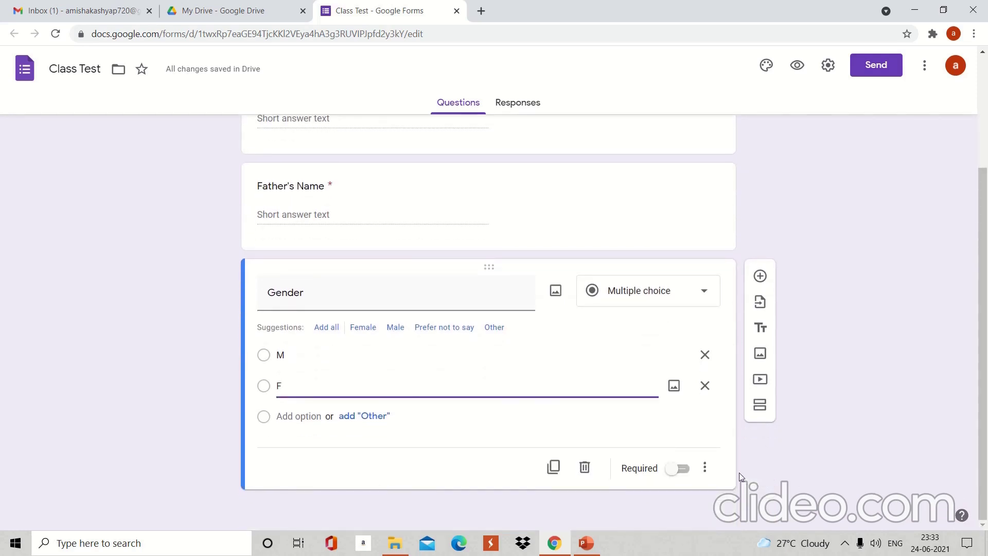
pyautogui.click(669, 470)
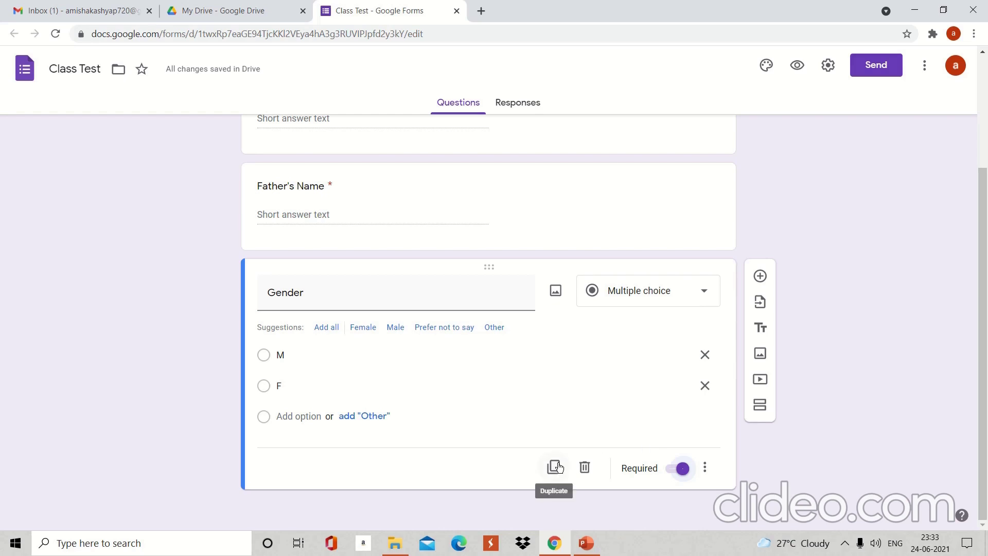
# - Add a new multiple-choice question below Gender worded "Q1. -------- is input Device."
pyautogui.click(761, 276)
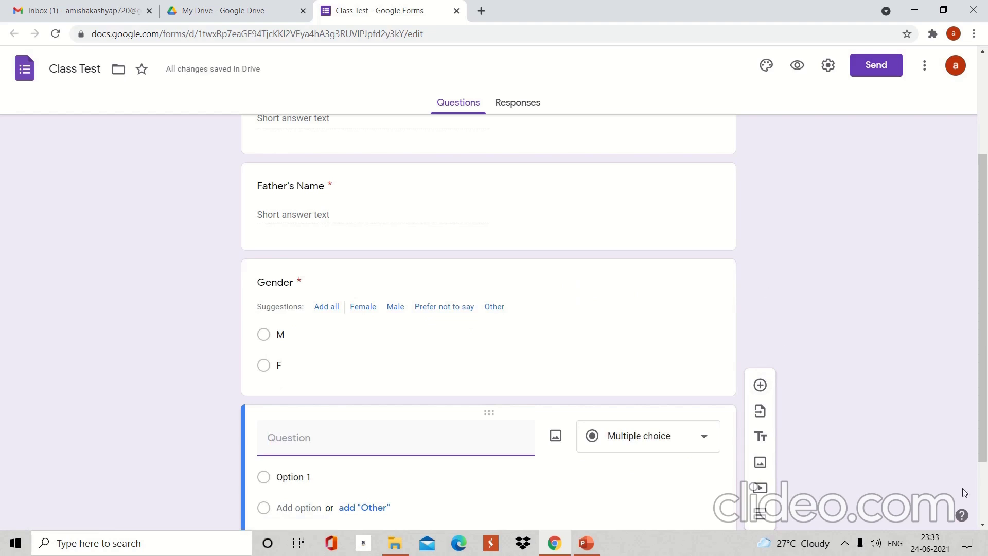
pyautogui.scroll(-1, 982, 511)
pyautogui.scroll(-1, 981, 512)
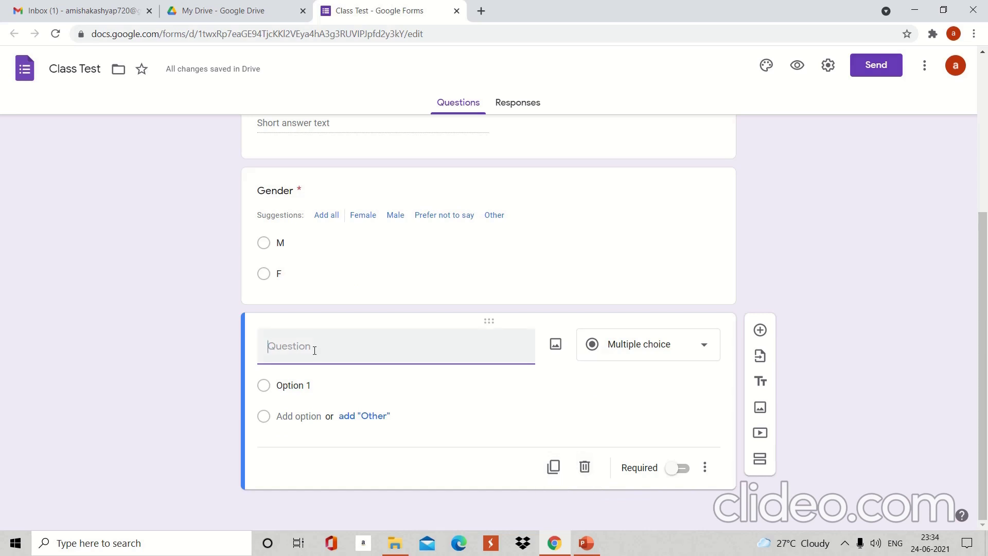
pyautogui.write('Q')
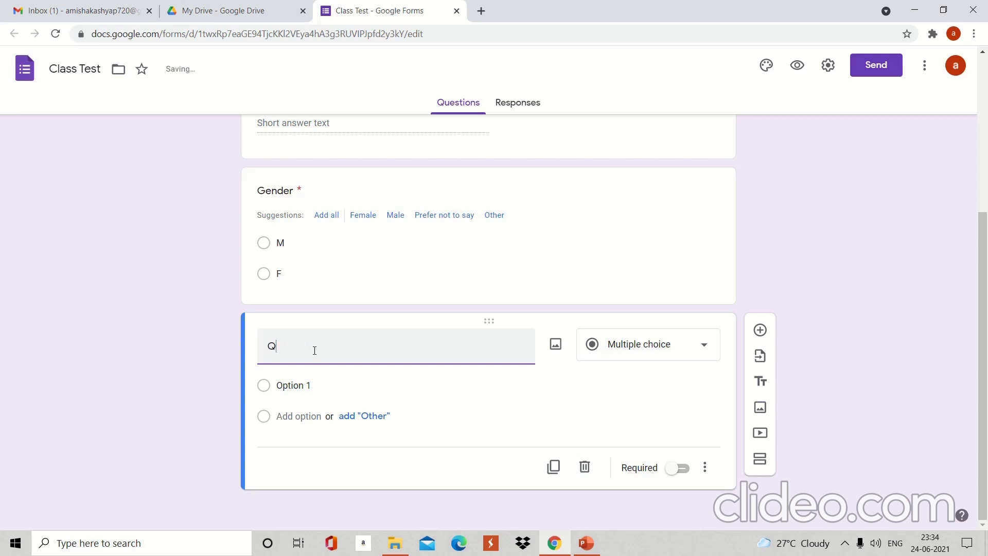
pyautogui.write('1. -------- is')
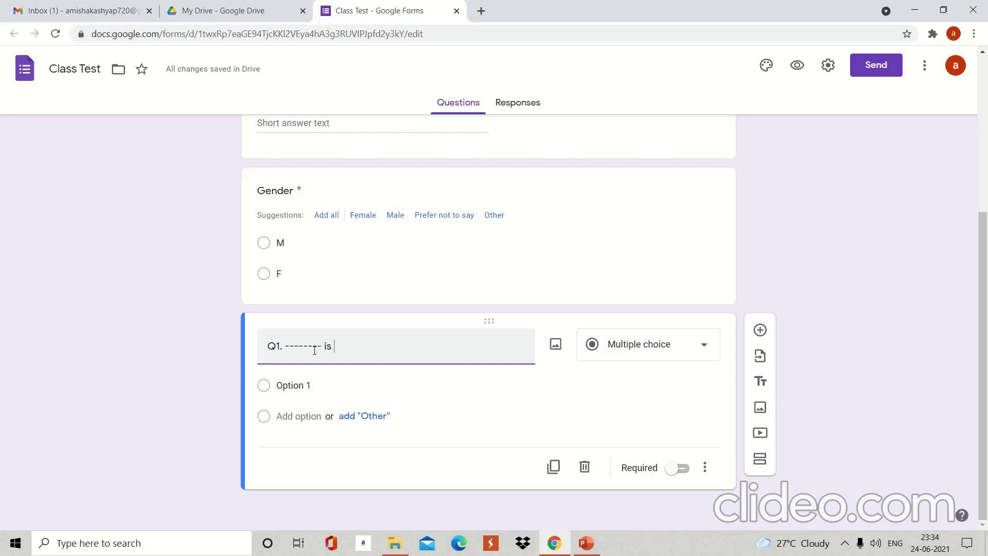
pyautogui.write(' in')
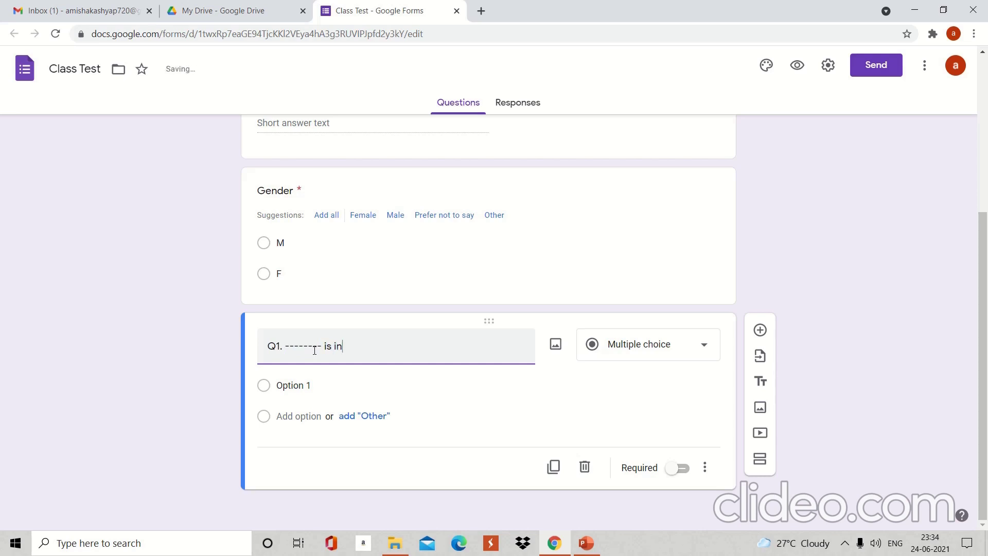
pyautogui.write('put Device.')
# - Give the input device question the options Keyboard and Printer, and make it required
pyautogui.click(298, 386)
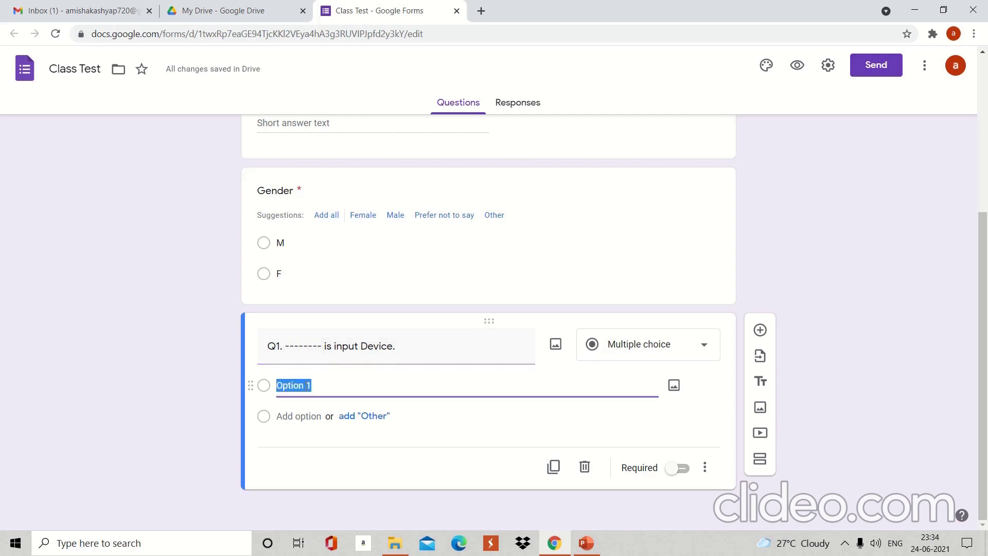
pyautogui.press('BackSpace')
pyautogui.write('K')
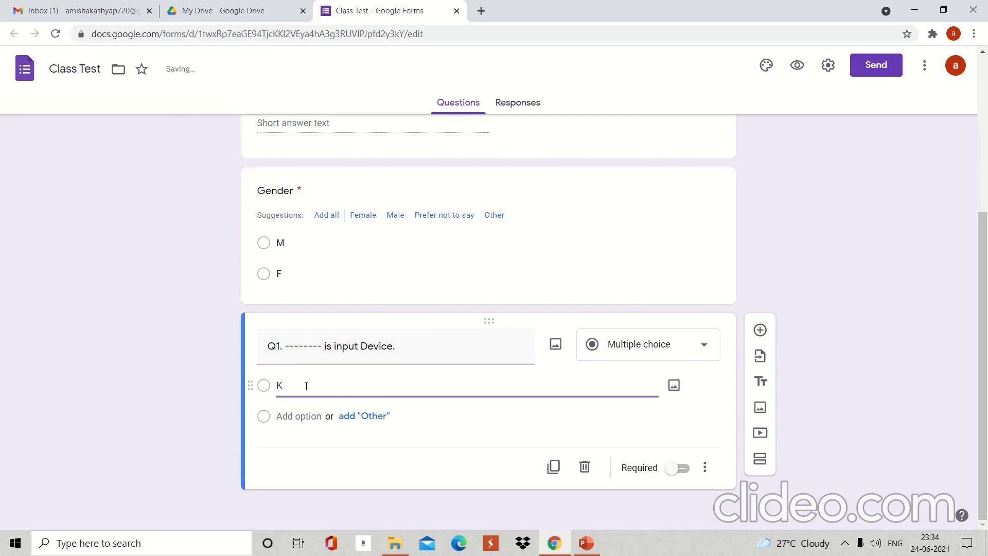
pyautogui.write('eyboard')
pyautogui.click(298, 416)
pyautogui.write('P')
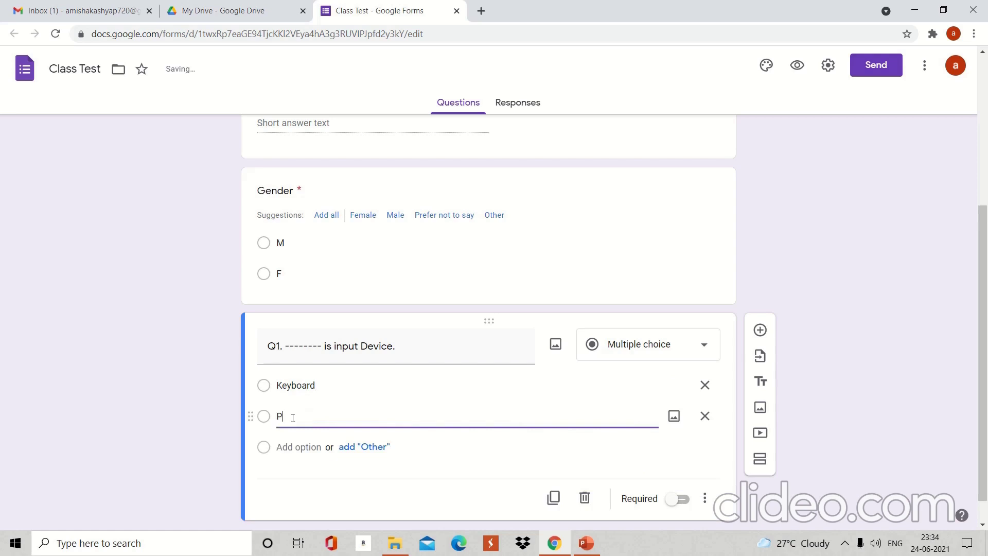
pyautogui.write('rinter')
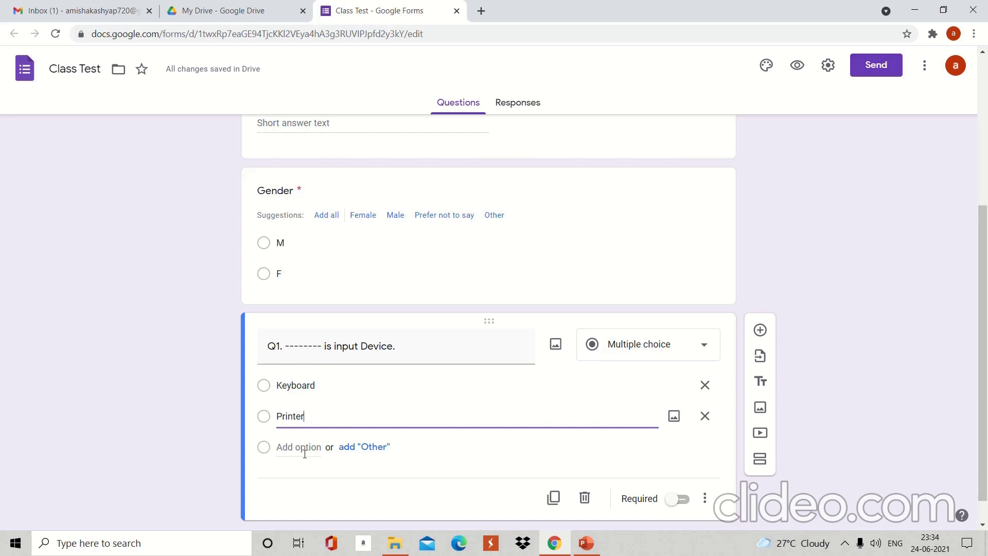
pyautogui.click(672, 498)
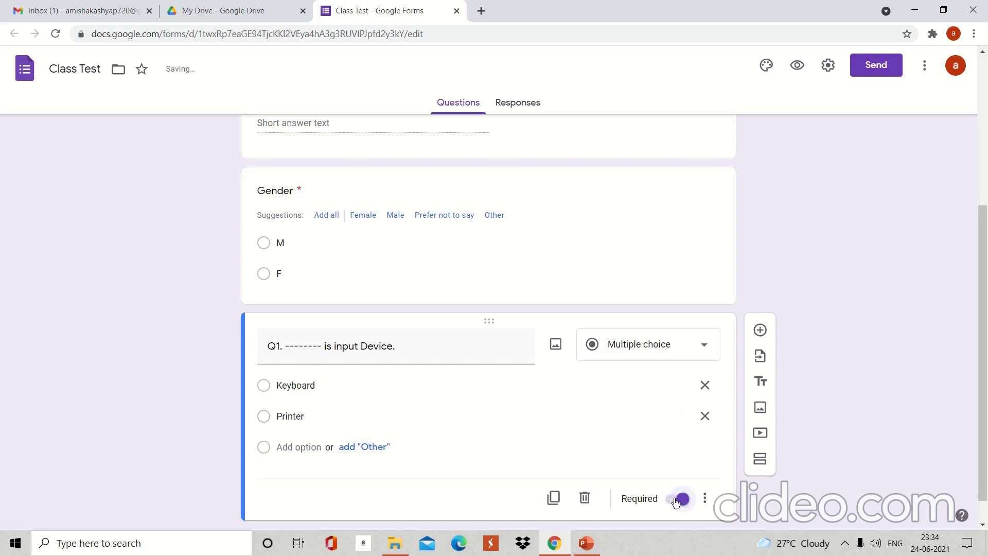
# - Duplicate the input device question and change "input" to "output" in the copy's wording
pyautogui.click(982, 522)
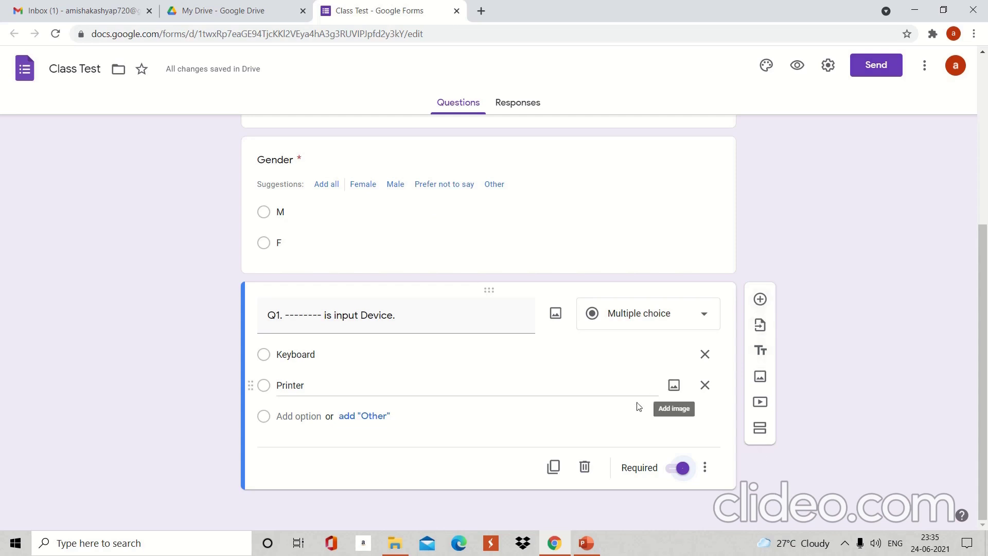
pyautogui.click(553, 468)
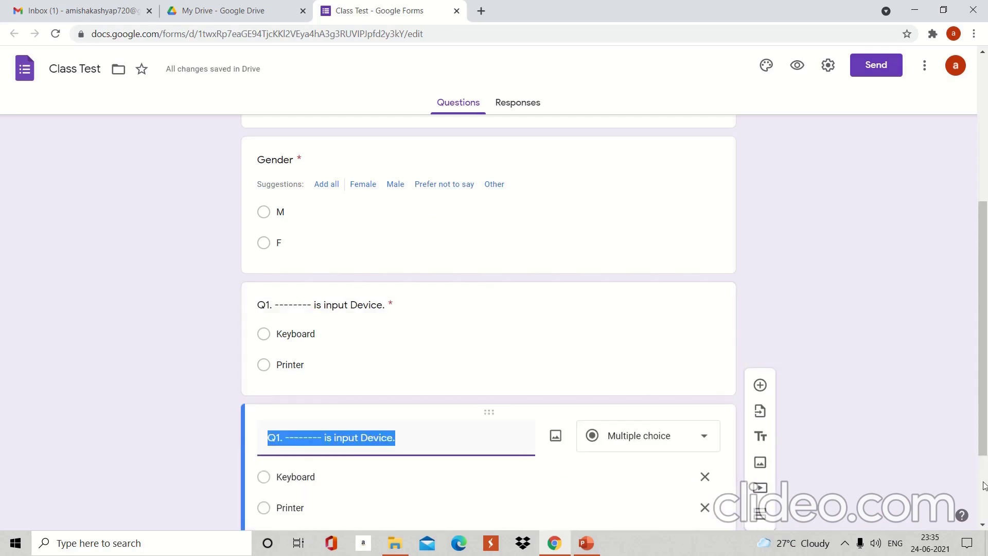
pyautogui.scroll(-2, 983, 488)
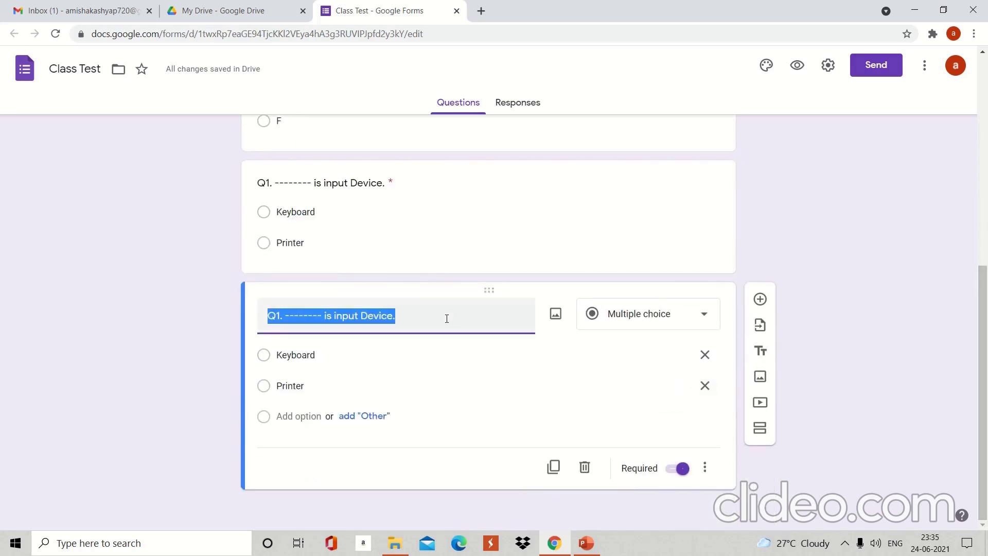
pyautogui.click(359, 314)
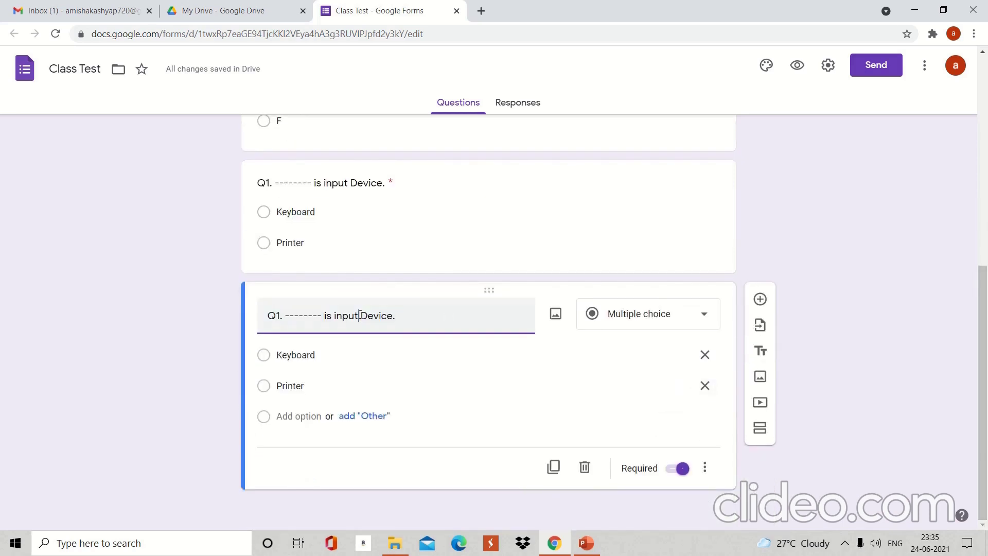
pyautogui.press('BackSpace')
pyautogui.press('BackSpace')
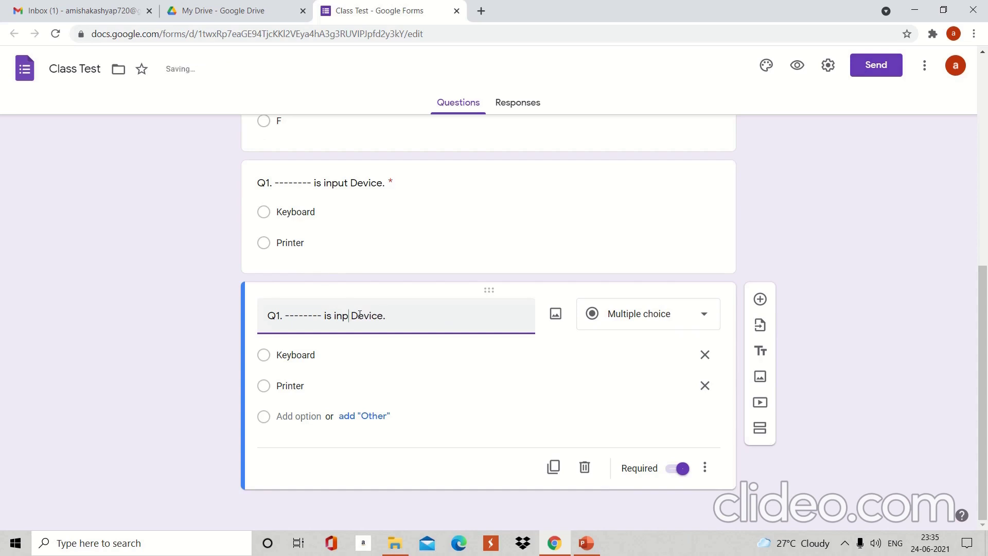
pyautogui.press('BackSpace')
pyautogui.press('BackSpace')
pyautogui.press('BackSpace')
pyautogui.write('out put')
# - Replace the output device question's options with cpu and speaker
pyautogui.doubleClick(319, 355)
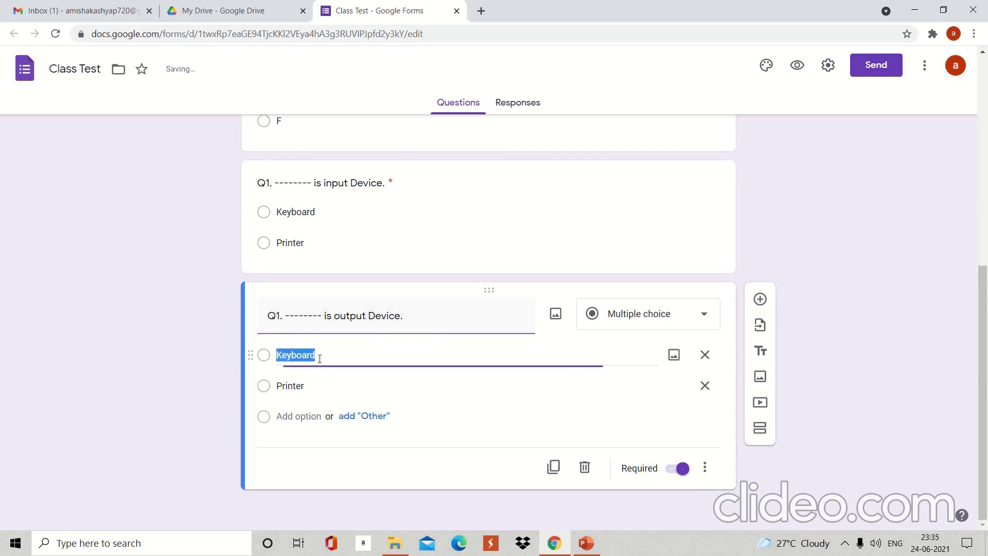
pyautogui.press('BackSpace')
pyautogui.write('c')
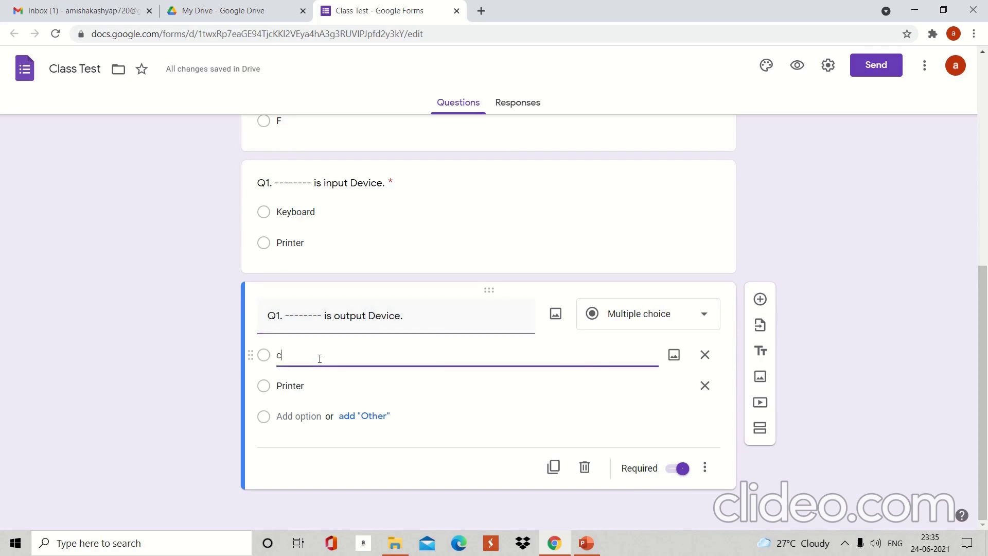
pyautogui.write('pu')
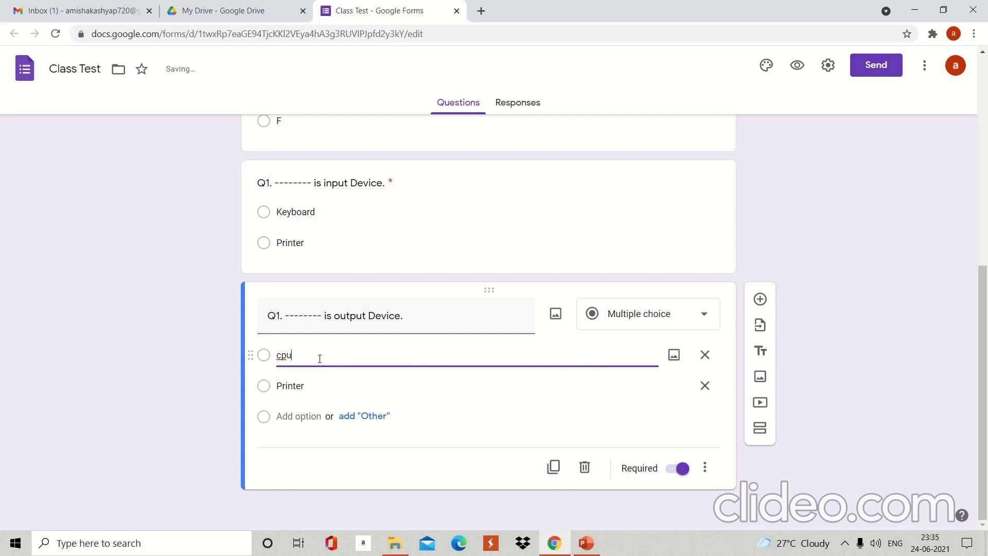
pyautogui.doubleClick(306, 385)
pyautogui.press('BackSpace')
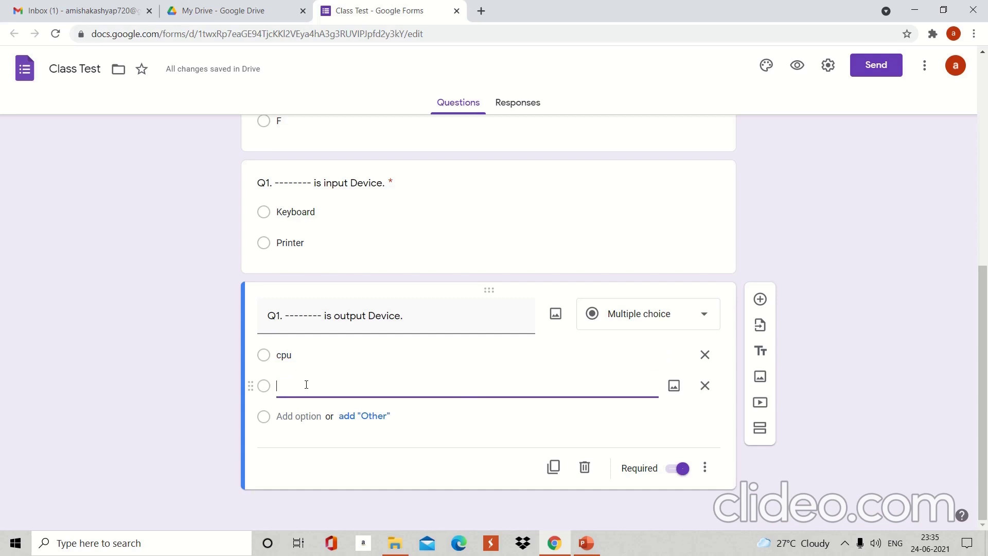
pyautogui.write('s')
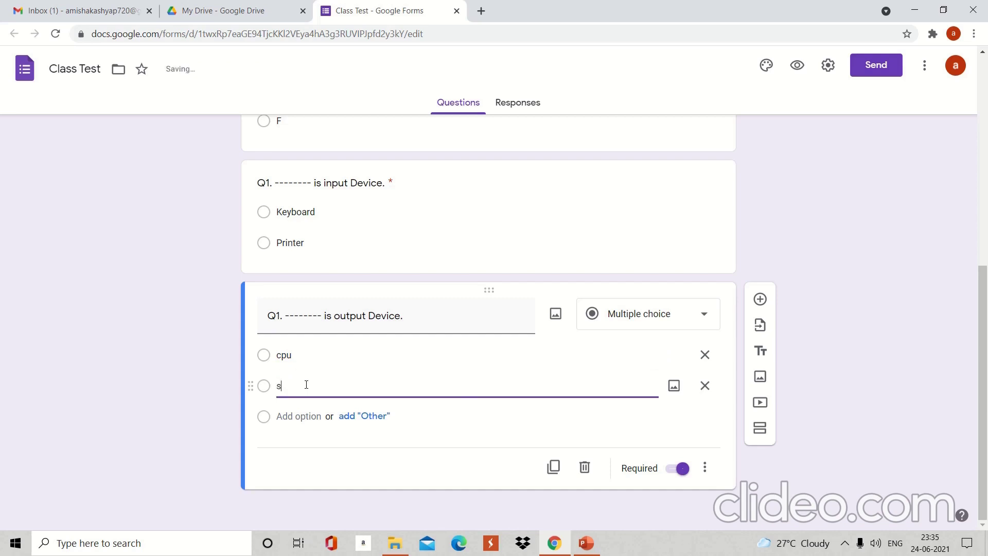
pyautogui.write('peaker')
# - Renumber the output device question as Q2
pyautogui.tripleClick(277, 316)
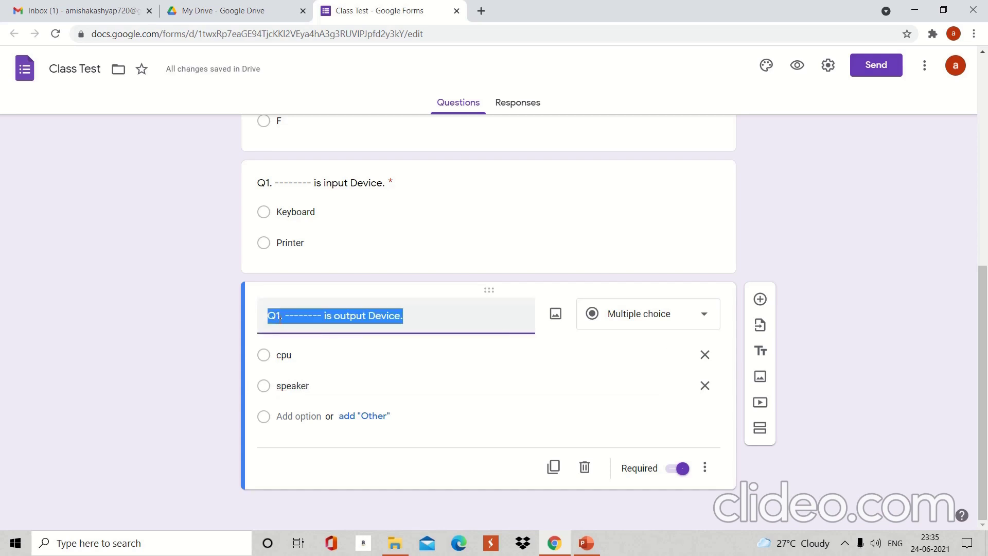
pyautogui.click(280, 317)
pyautogui.press('BackSpace')
pyautogui.write('2')
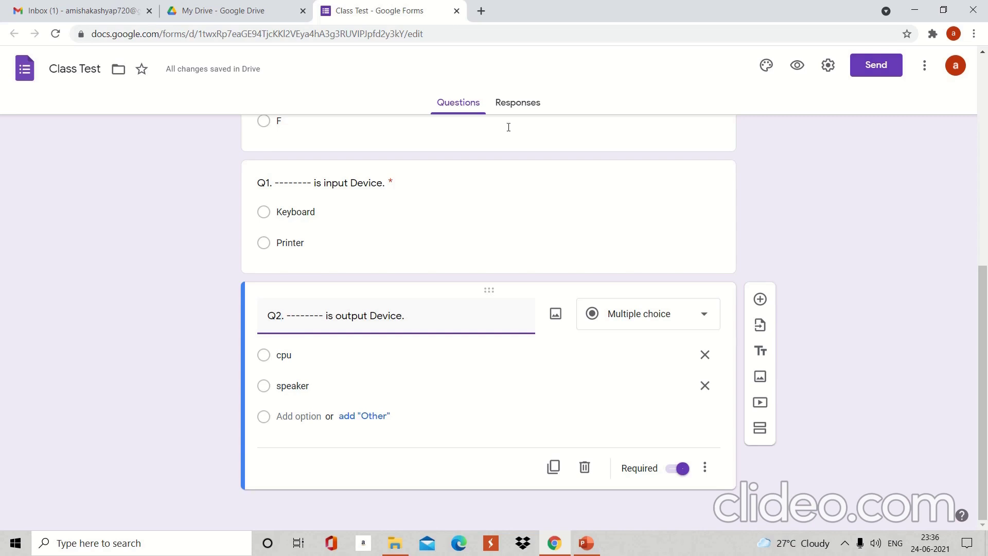
# - Check the form's responses, and review the finished questions from the last one back up to the form title
pyautogui.click(517, 104)
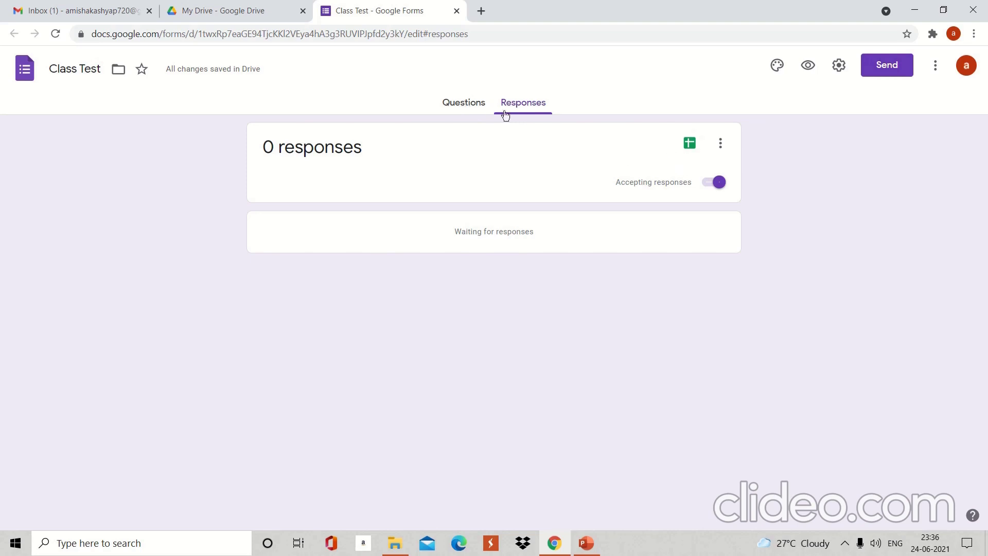
pyautogui.click(472, 105)
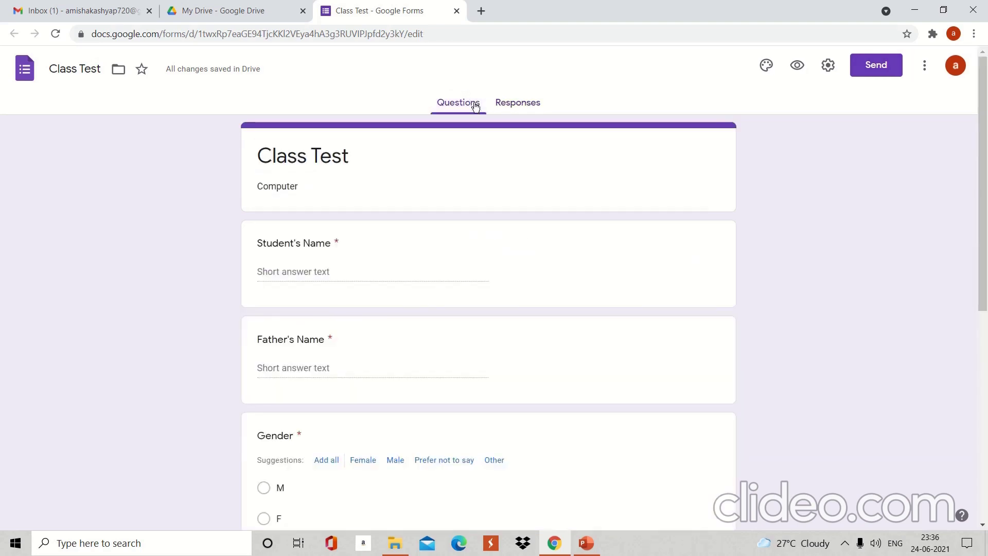
pyautogui.click(984, 407)
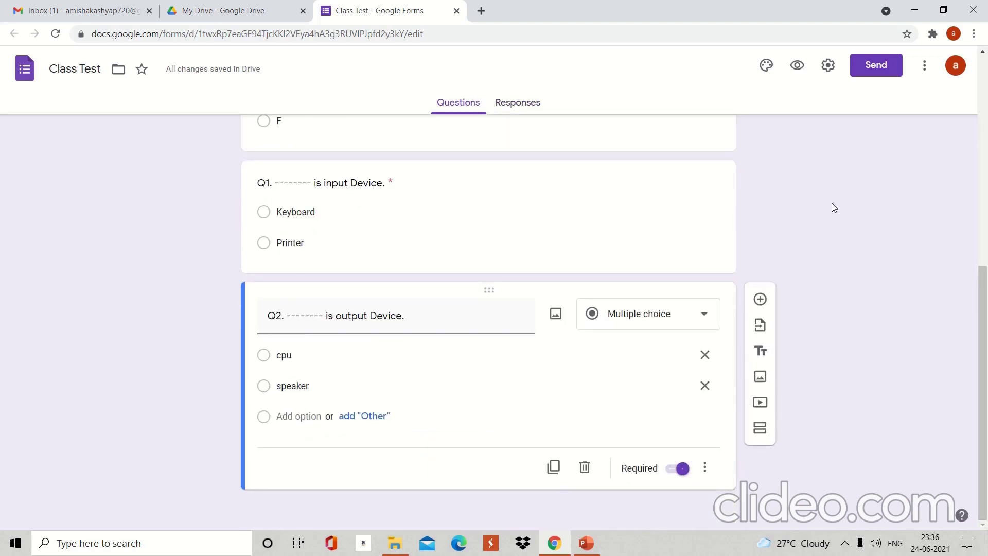
pyautogui.click(985, 185)
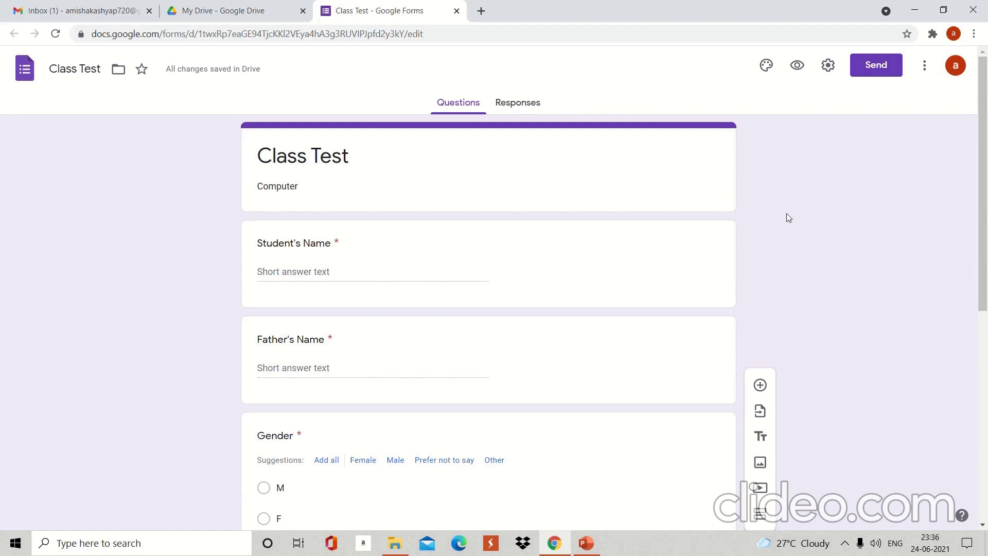
# - In the form settings, turn on collecting emails and limit respondents to 1 response
pyautogui.click(829, 65)
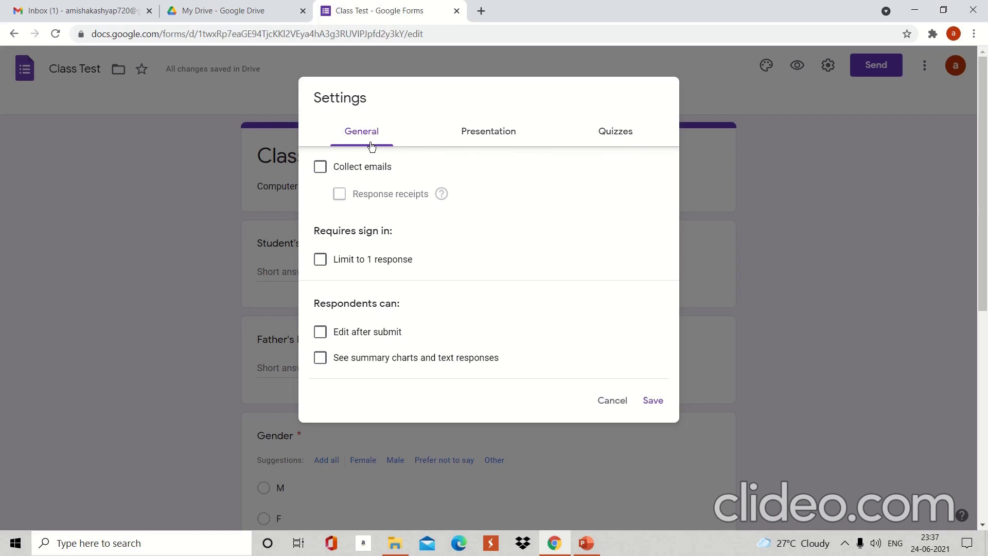
pyautogui.click(319, 167)
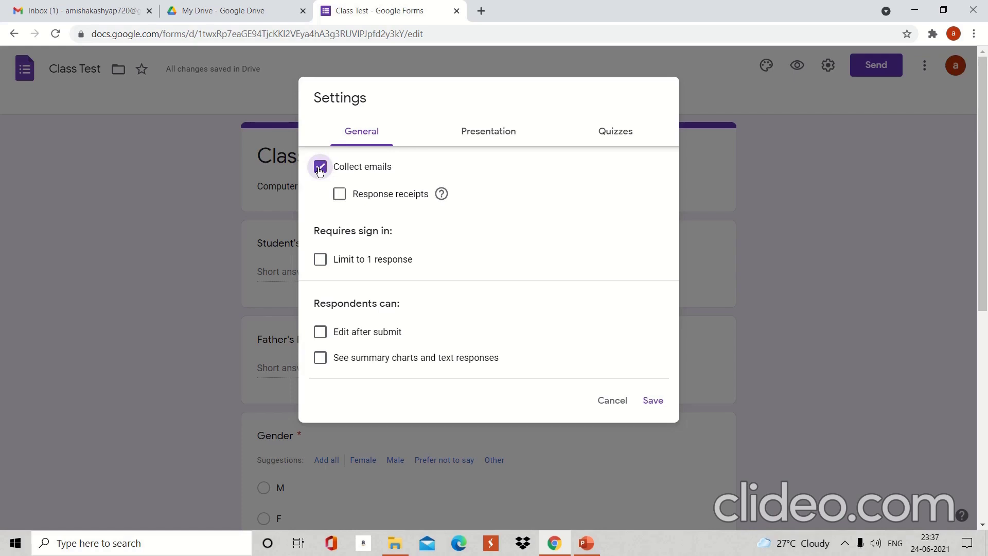
pyautogui.click(320, 262)
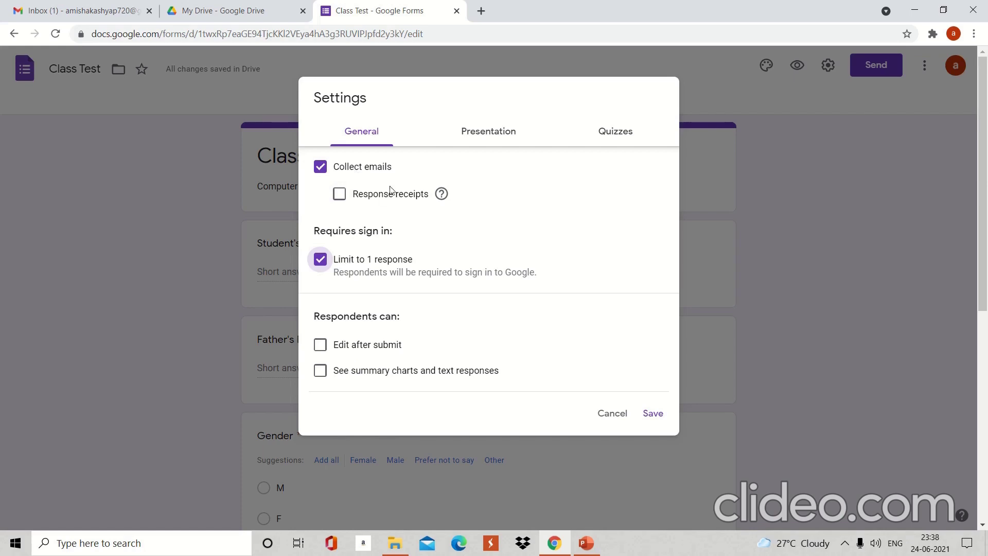
# - Make the form a quiz and set grades to be released later, after manual review
pyautogui.click(486, 136)
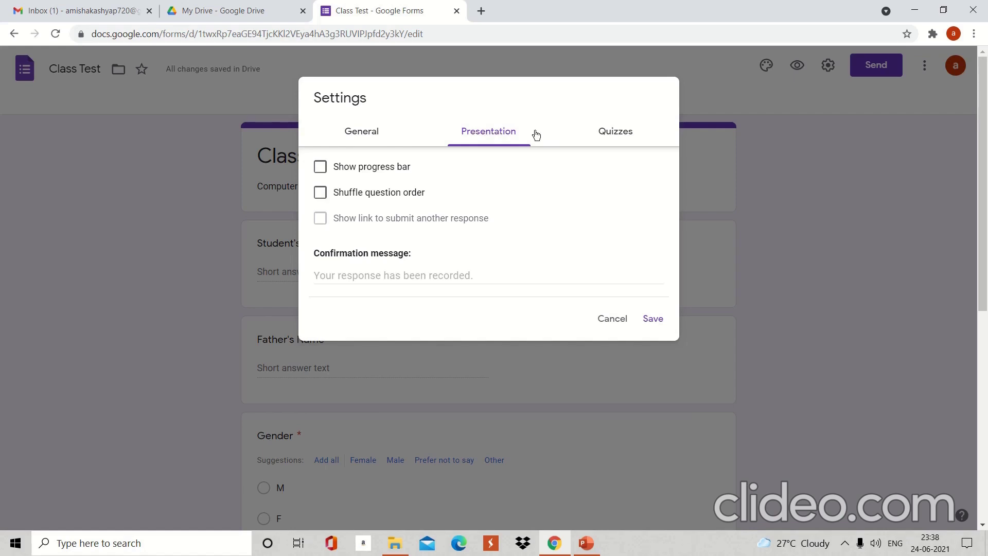
pyautogui.click(613, 138)
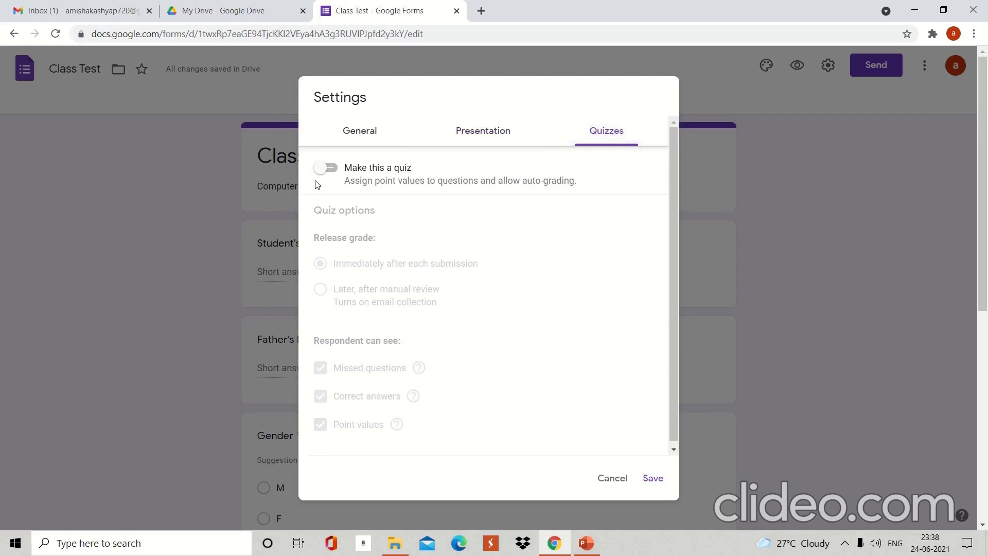
pyautogui.click(329, 172)
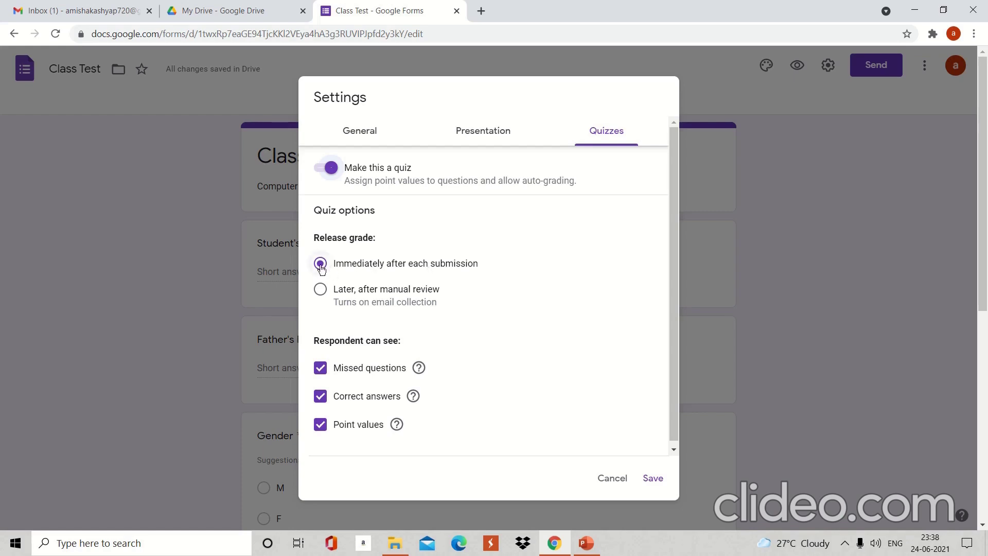
pyautogui.click(320, 290)
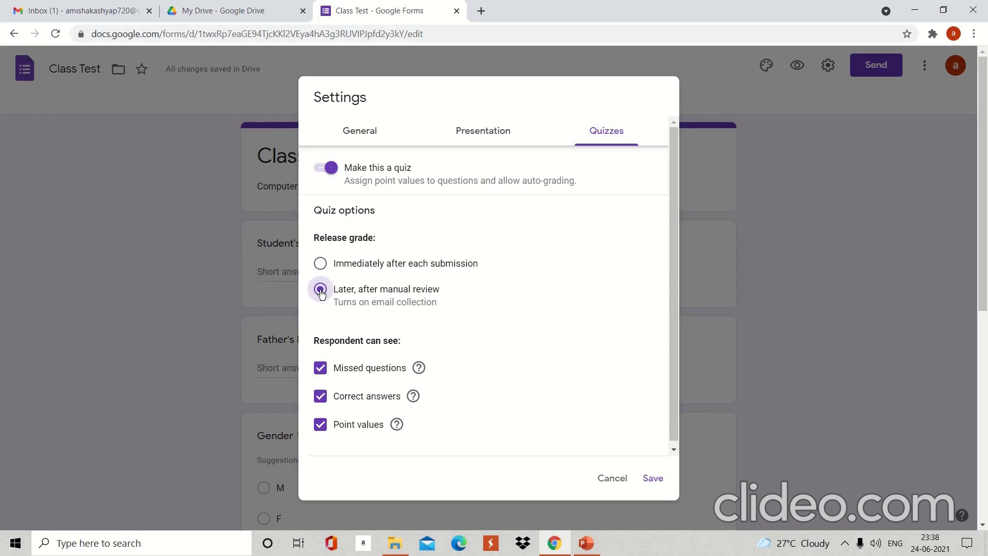
# - Stop respondents from seeing missed questions, correct answers and point values in the quiz options
pyautogui.click(321, 369)
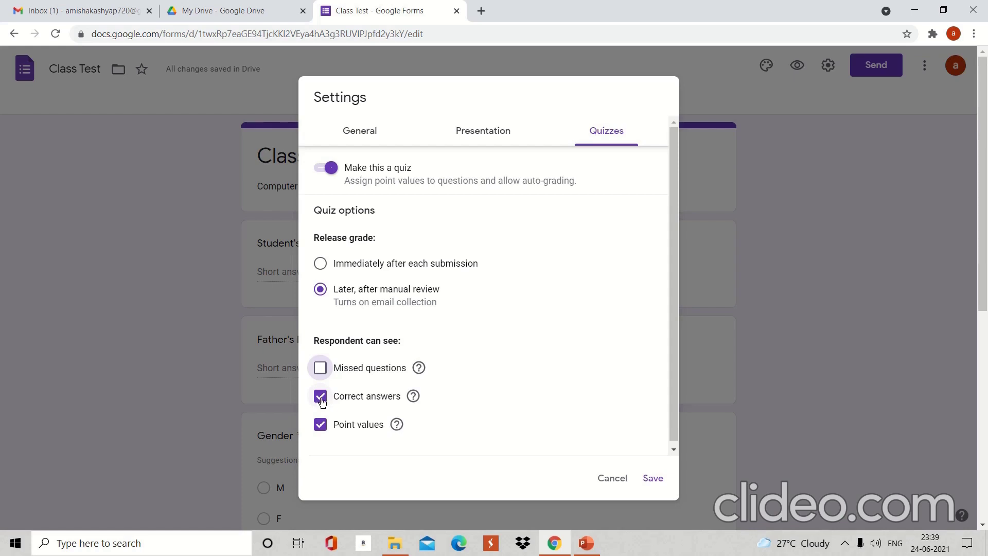
pyautogui.click(321, 397)
pyautogui.click(321, 425)
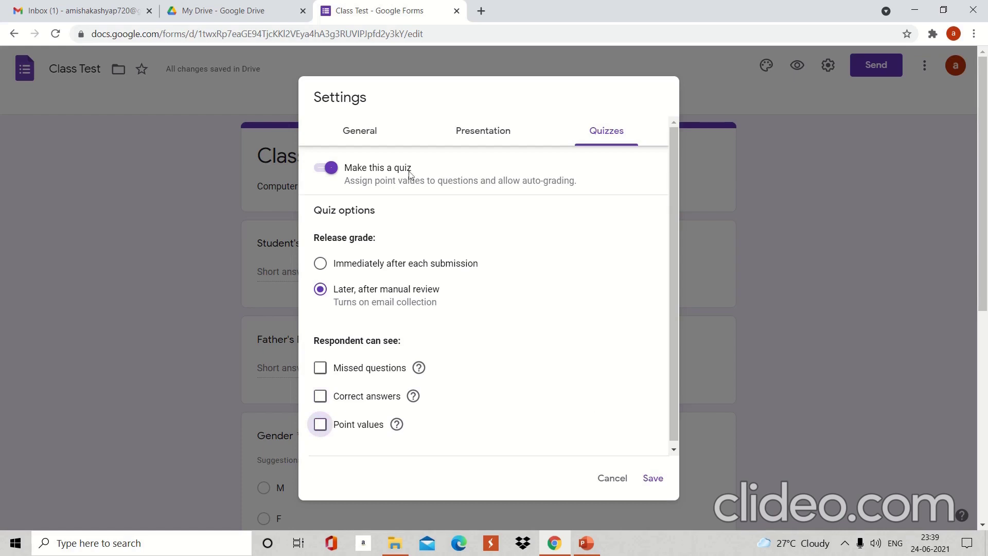
# - Recheck the general settings against the quiz options, and save the form settings
pyautogui.click(357, 133)
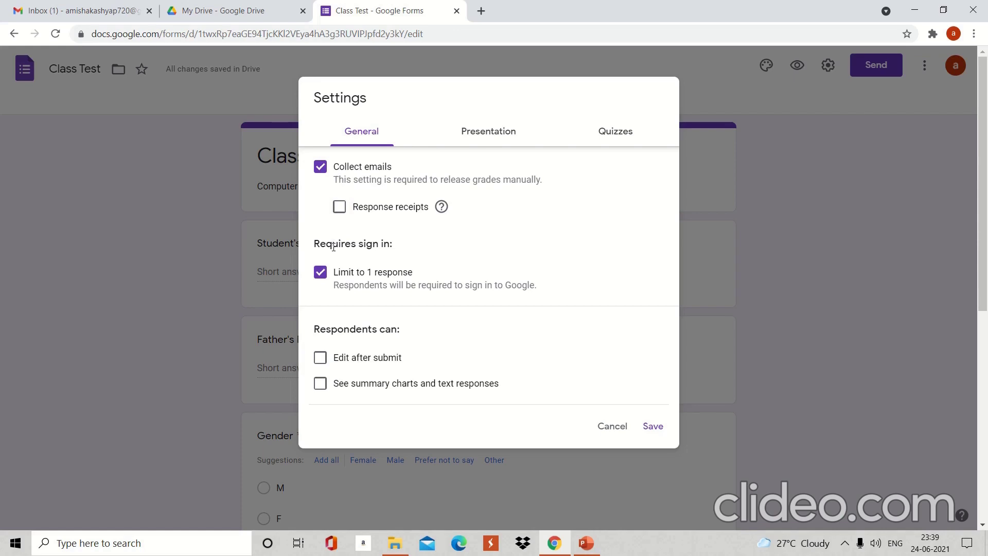
pyautogui.click(609, 138)
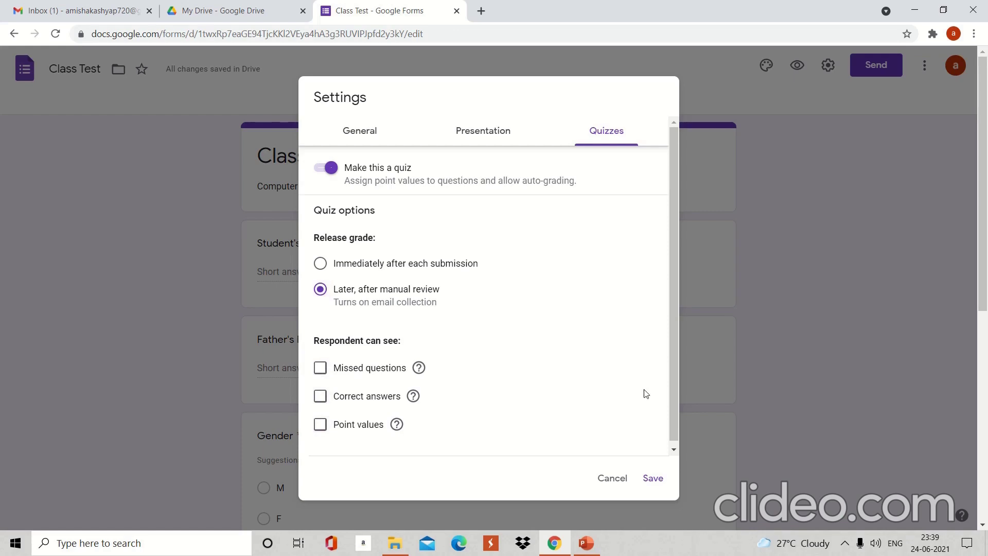
pyautogui.click(653, 479)
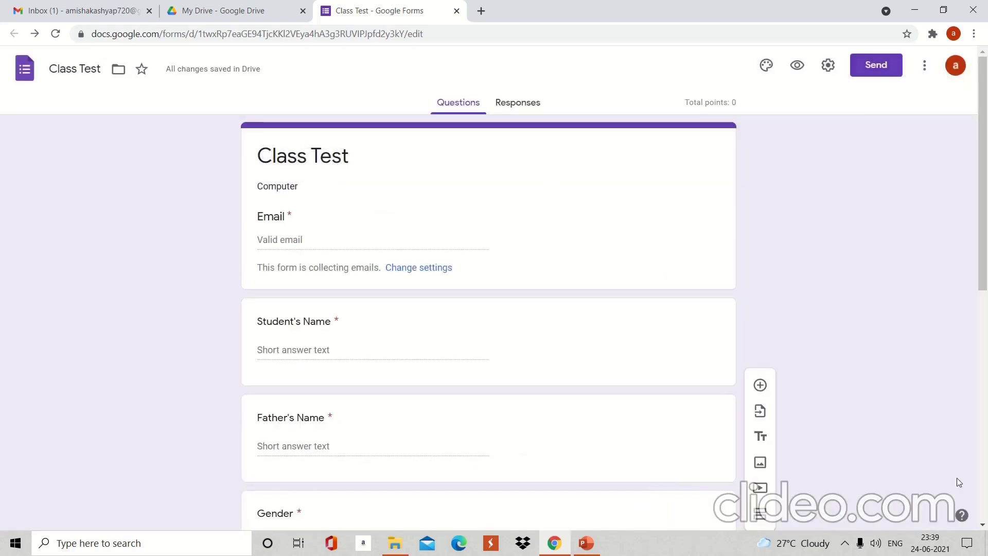
# - Set the answer key for Q1 about the input device to Keyboard, worth 1 point
pyautogui.scroll(-8, 984, 515)
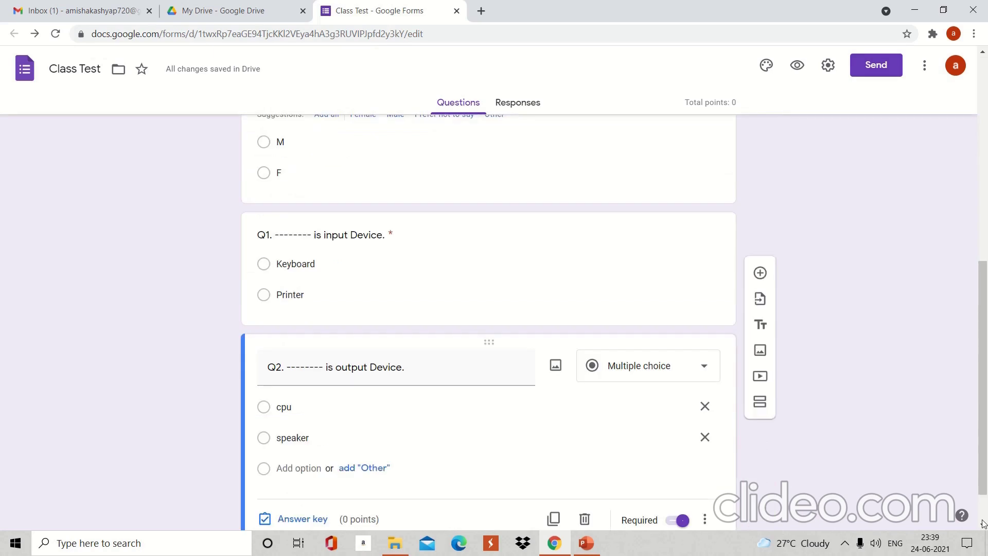
pyautogui.click(429, 280)
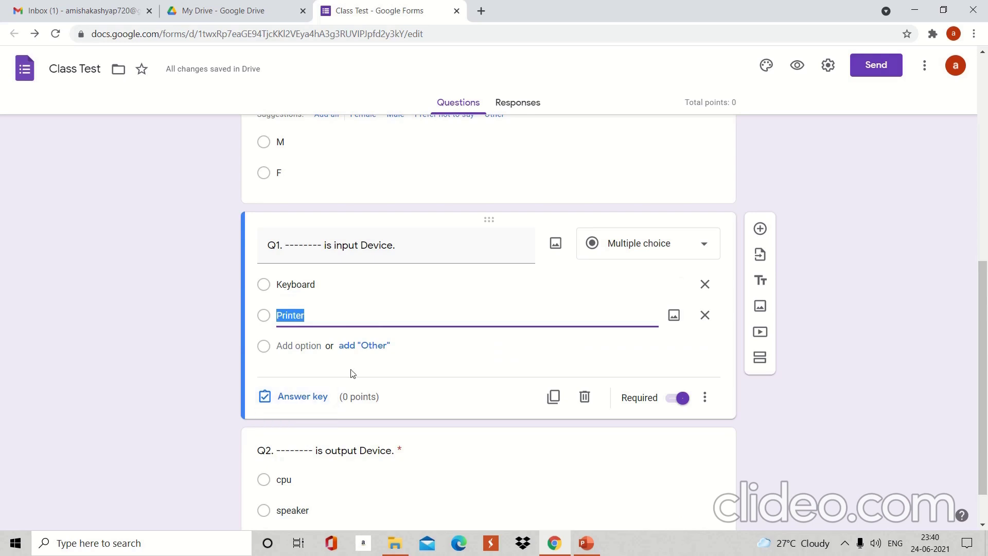
pyautogui.click(301, 403)
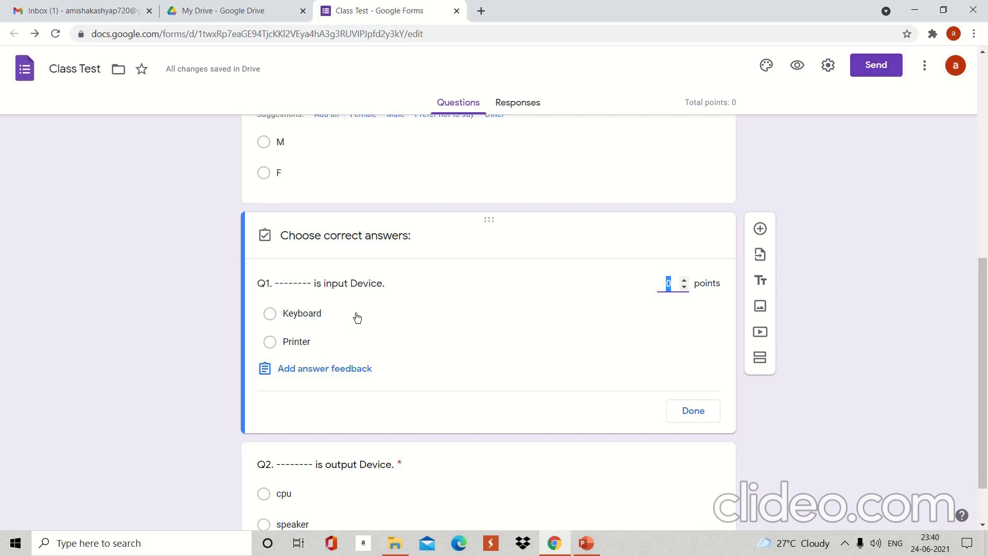
pyautogui.click(294, 315)
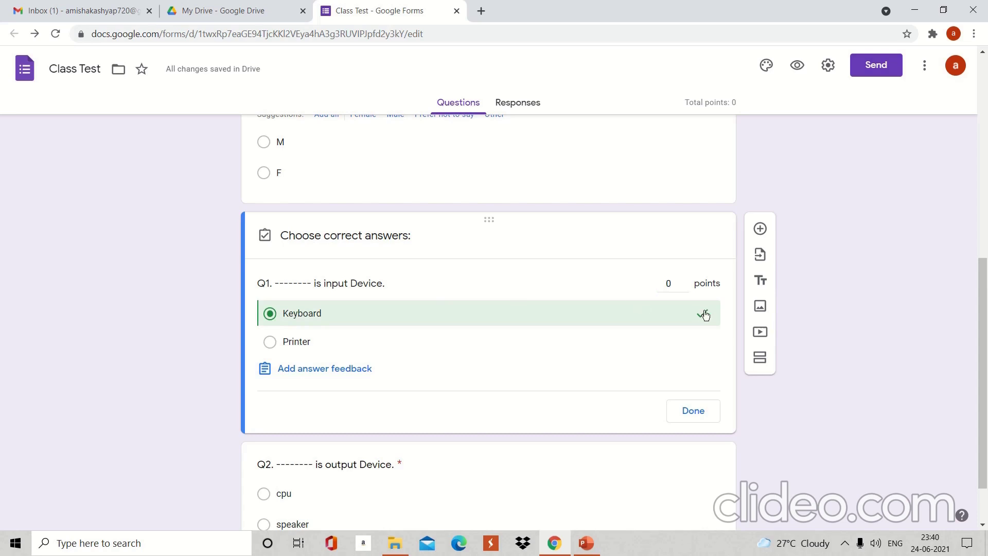
pyautogui.click(684, 282)
pyautogui.click(687, 418)
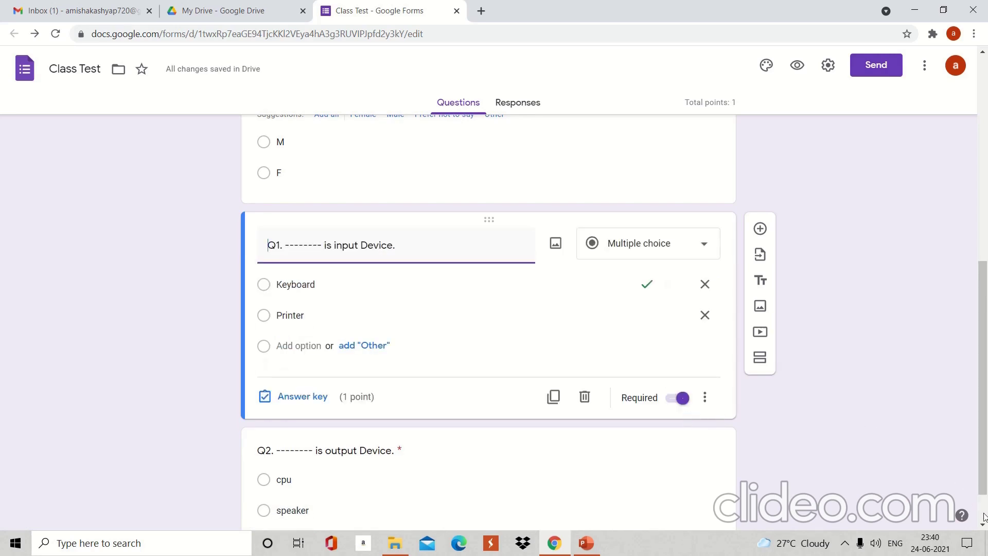
# - Set the answer key for Q2 about the output device to speaker, worth 1 point
pyautogui.scroll(-1, 672, 431)
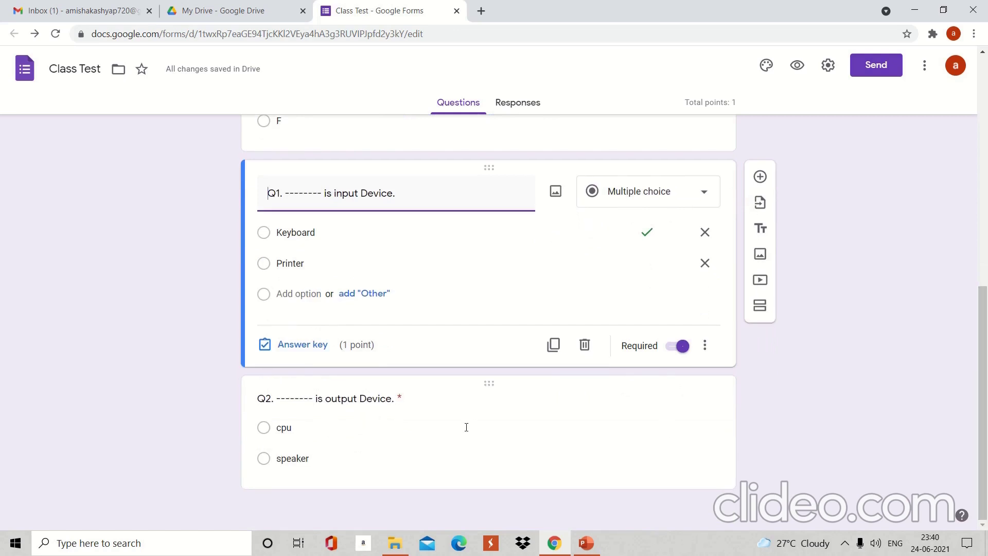
pyautogui.click(352, 453)
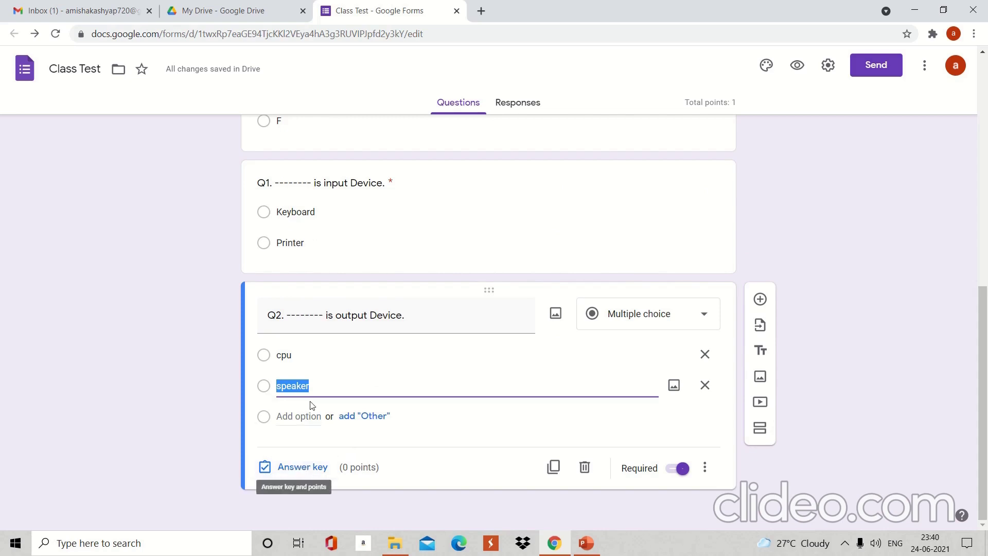
pyautogui.click(266, 389)
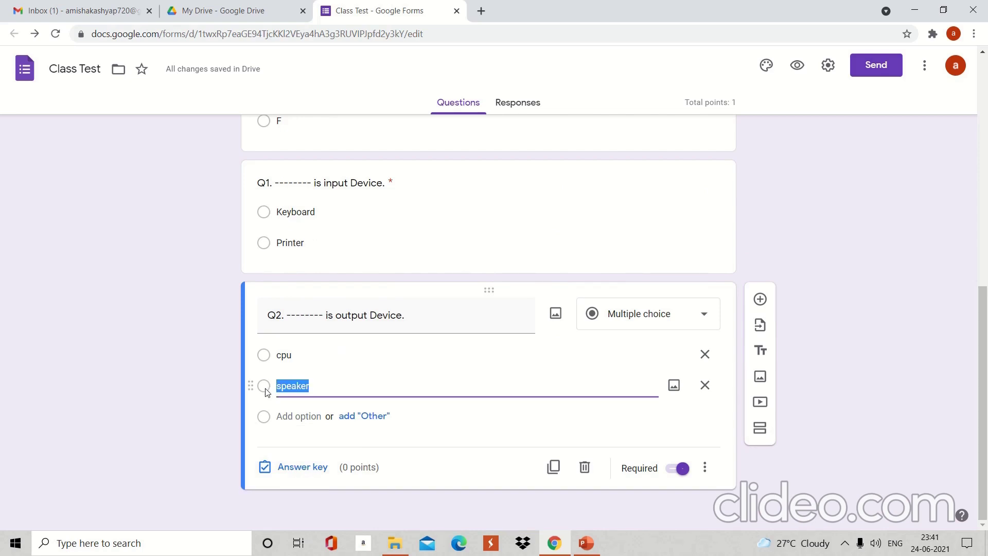
pyautogui.click(301, 467)
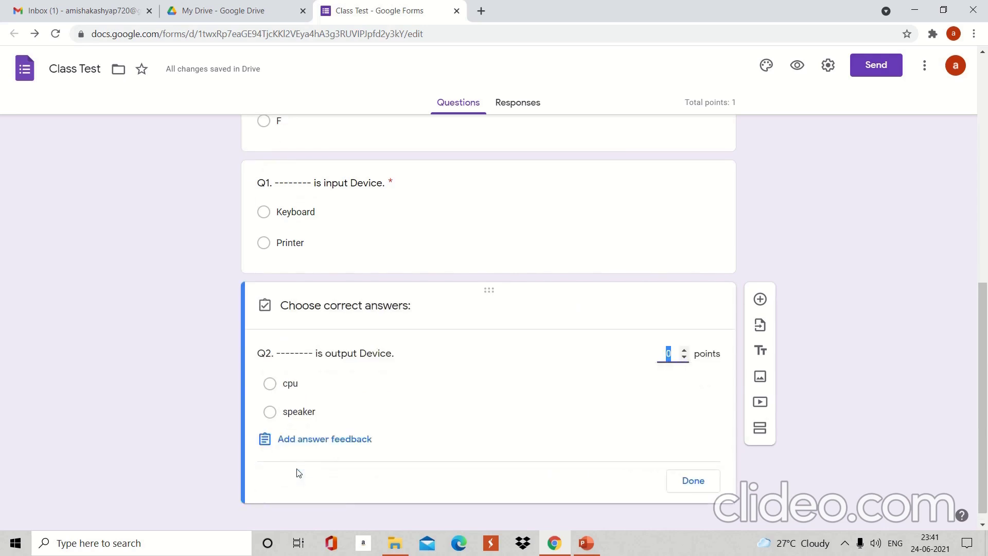
pyautogui.click(272, 414)
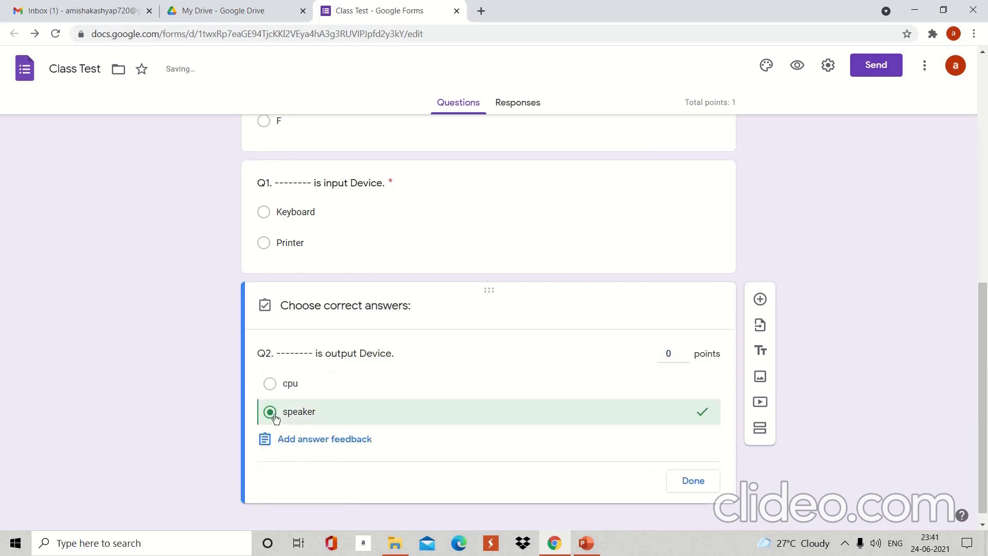
pyautogui.click(684, 350)
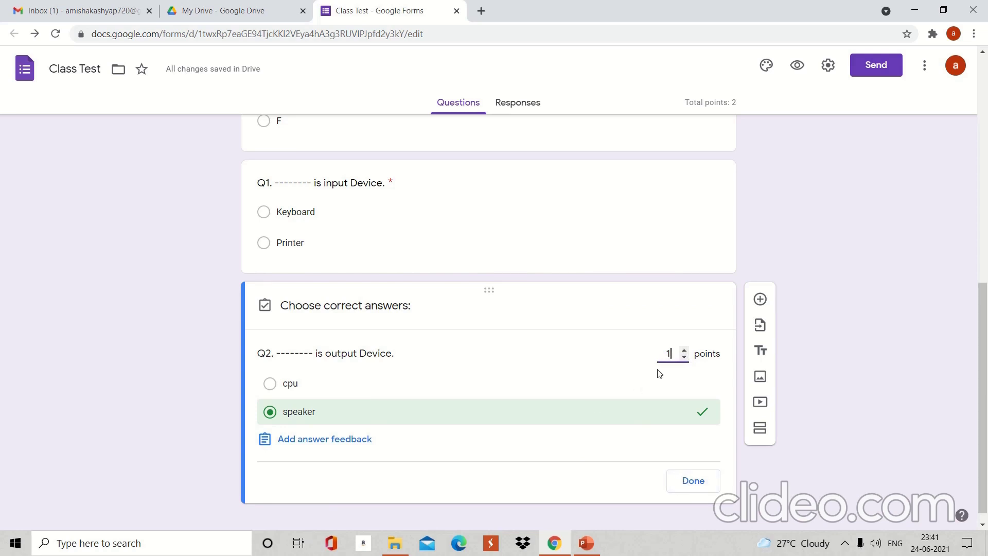
pyautogui.click(686, 487)
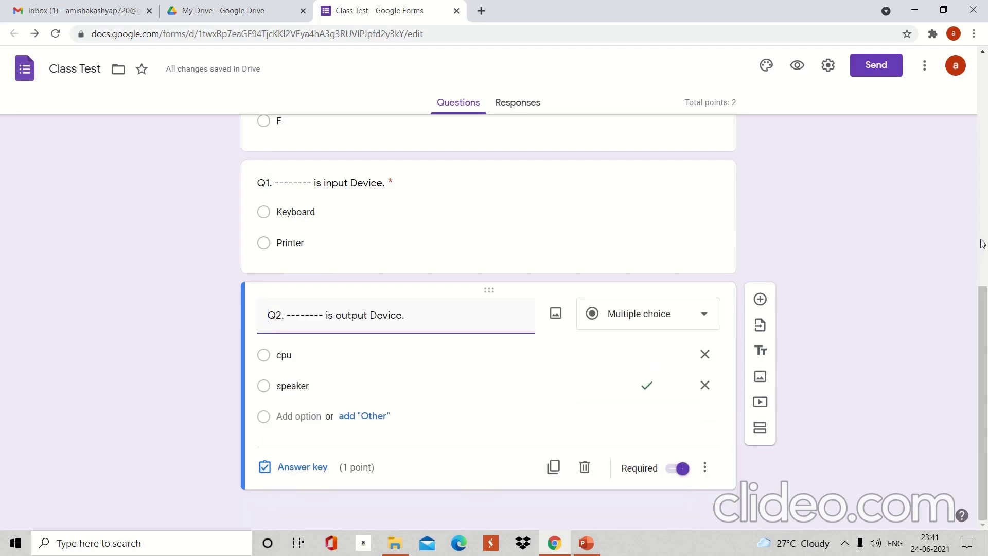
# - Create a new spreadsheet named "Class Test (Responses)" as the destination for the form's responses, and dismiss the edit history tip
pyautogui.scroll(15, 981, 242)
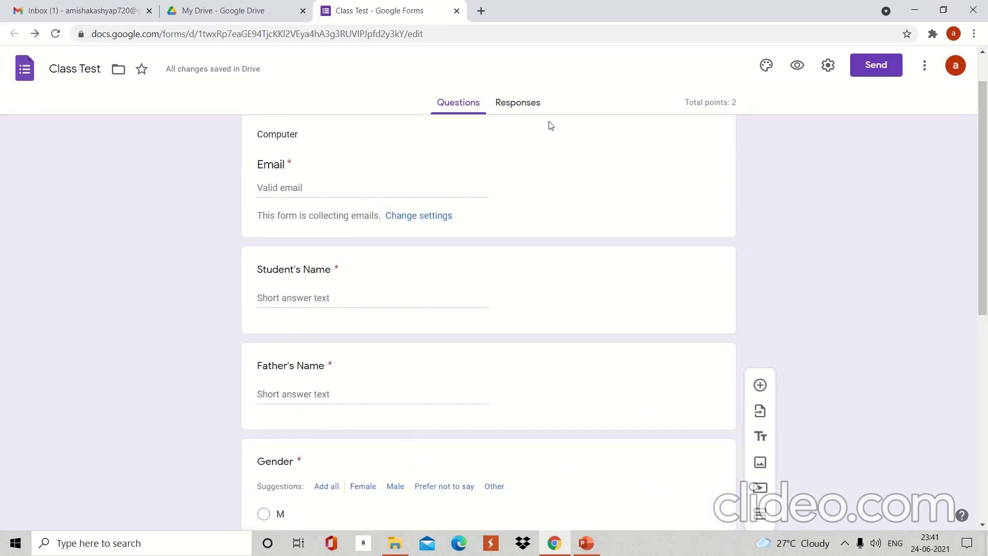
pyautogui.click(520, 101)
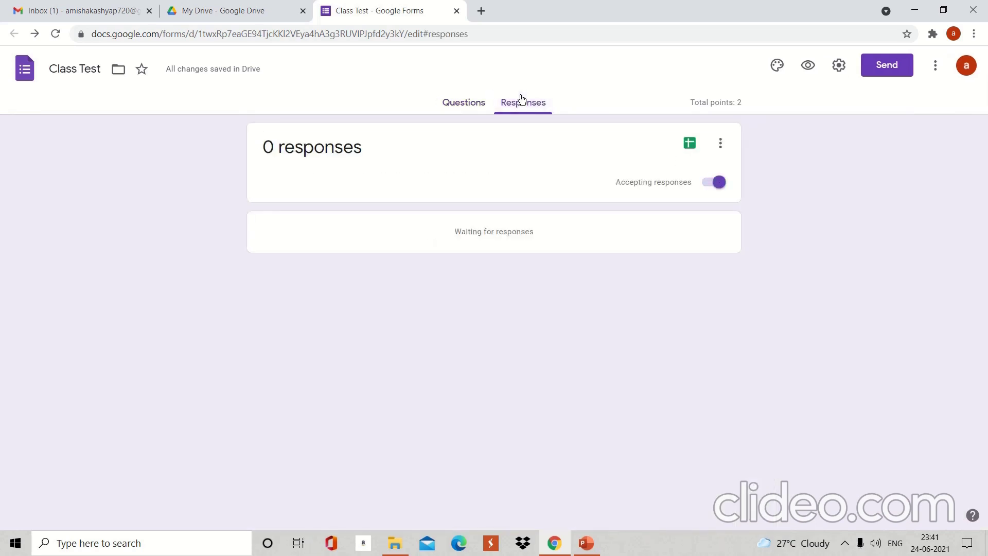
pyautogui.click(688, 149)
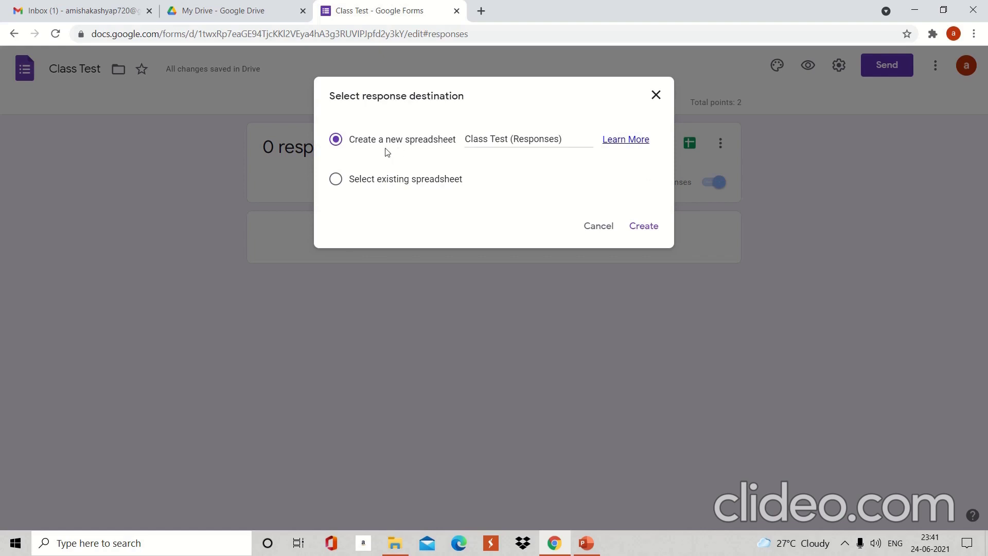
pyautogui.click(643, 232)
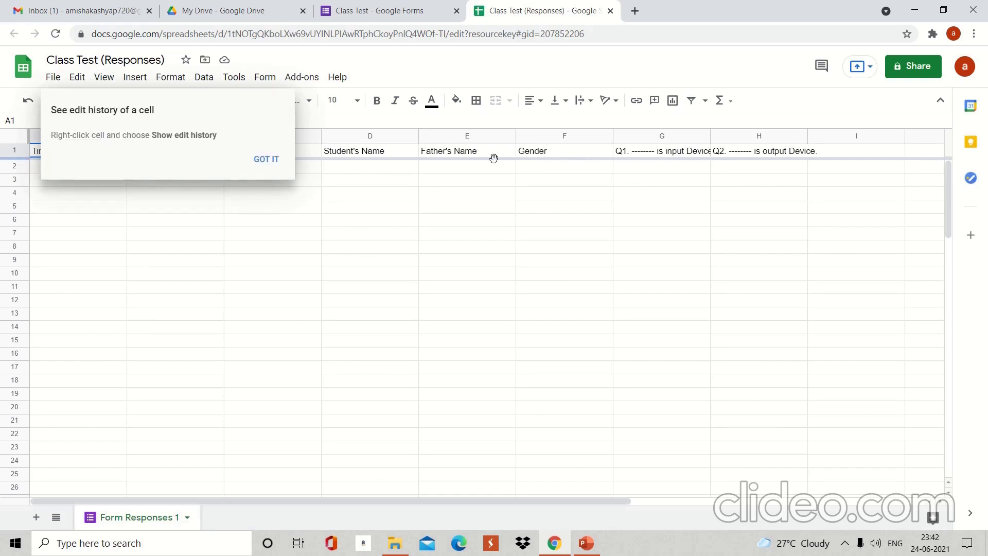
pyautogui.click(264, 163)
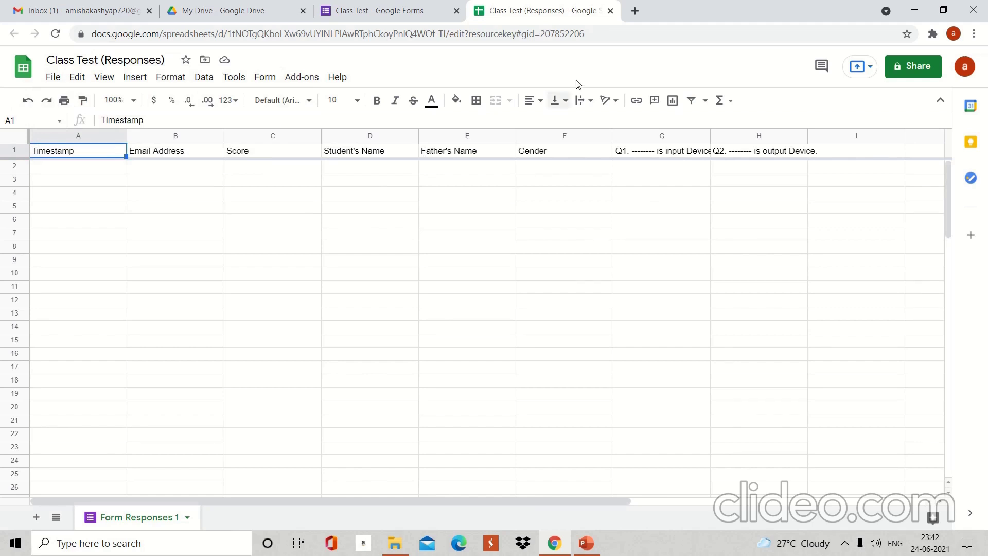
# - Return to the form's questions and copy a shortened link for sending the form
pyautogui.click(403, 15)
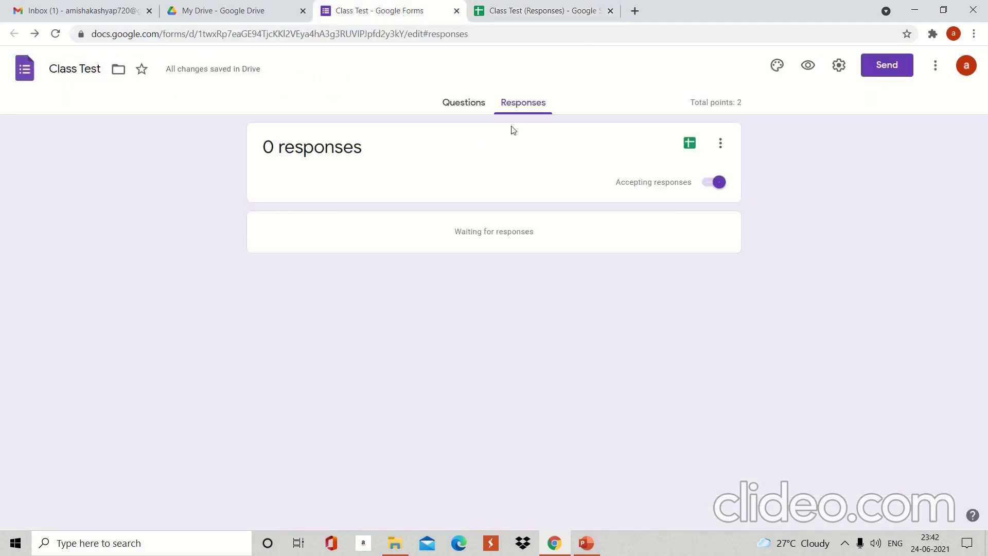
pyautogui.click(471, 105)
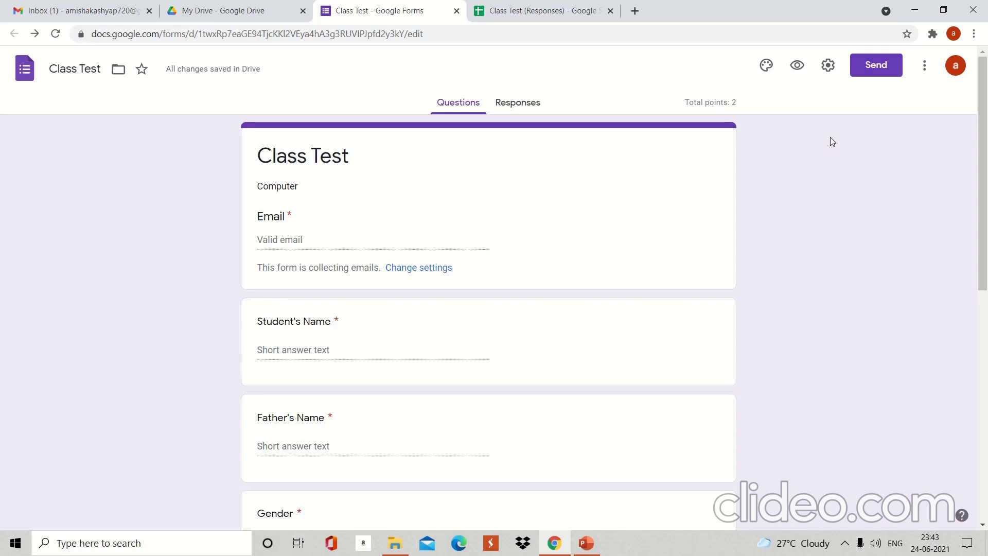
pyautogui.click(871, 70)
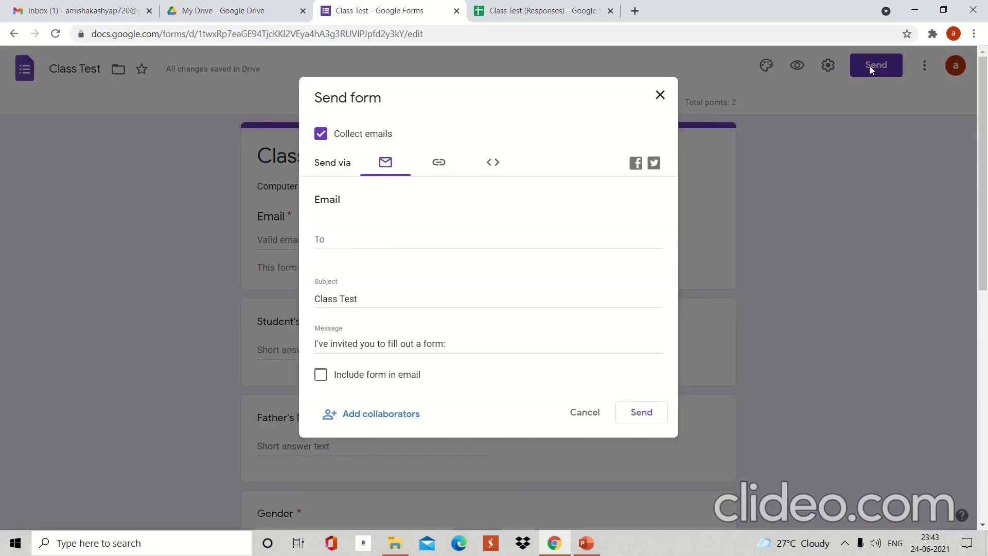
pyautogui.click(439, 164)
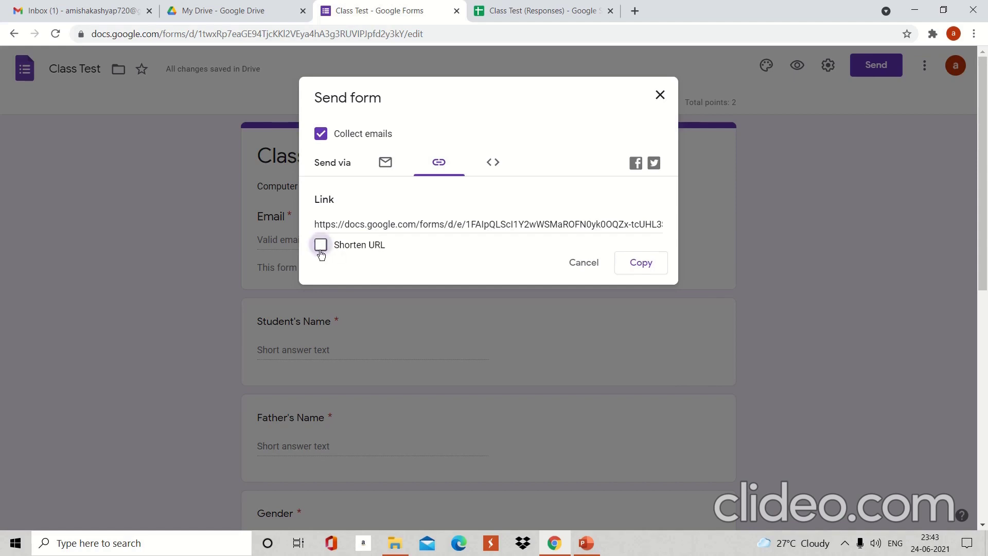
pyautogui.click(320, 250)
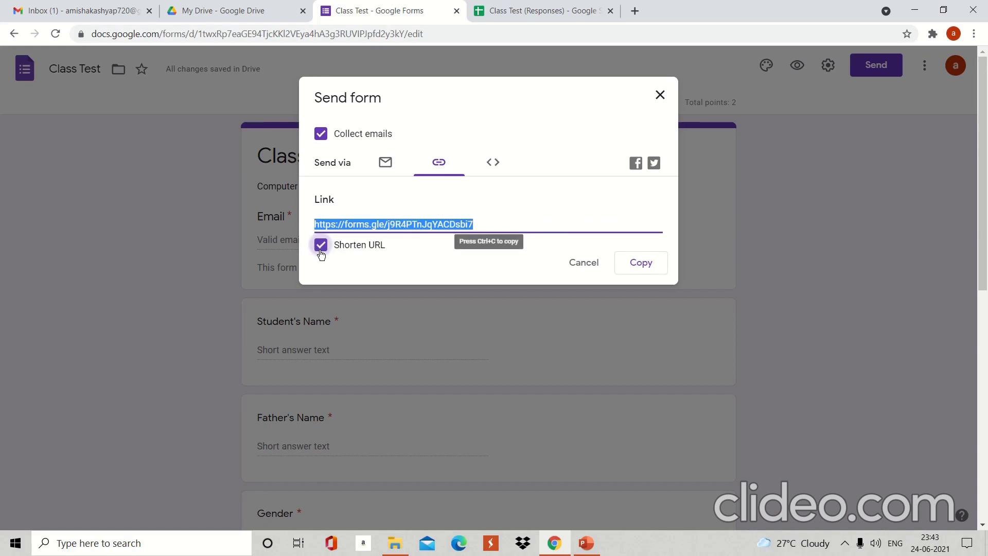
pyautogui.click(642, 268)
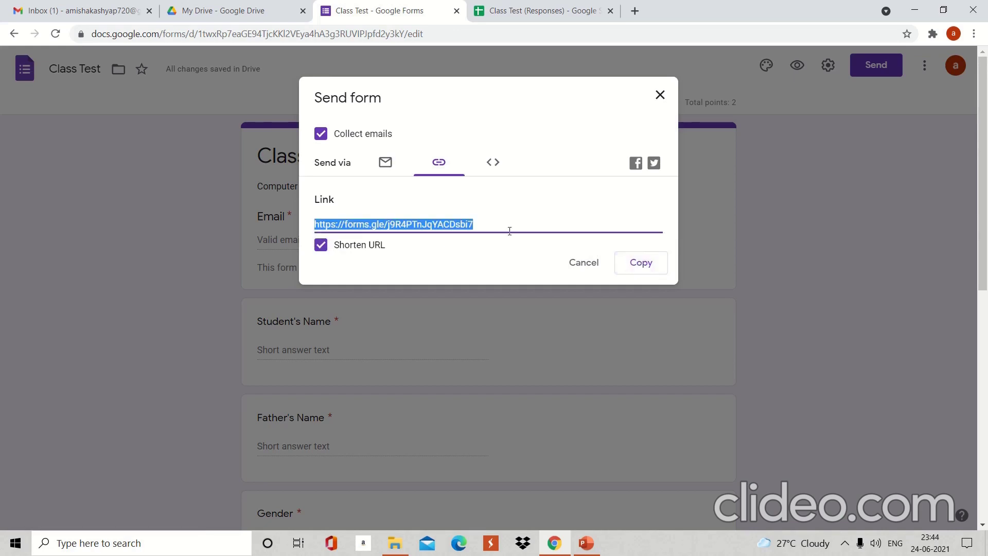
# - Switch the form's sending method to email
pyautogui.click(385, 164)
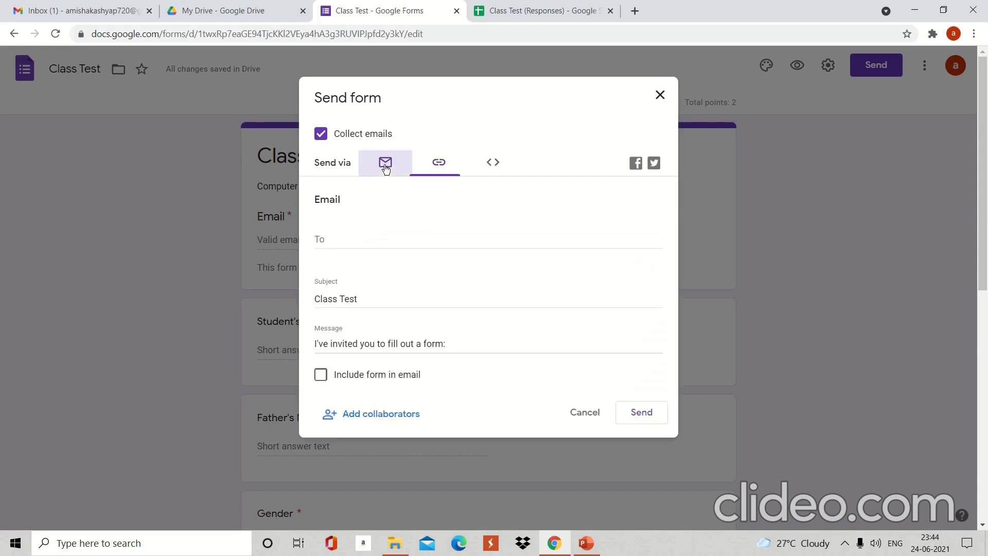